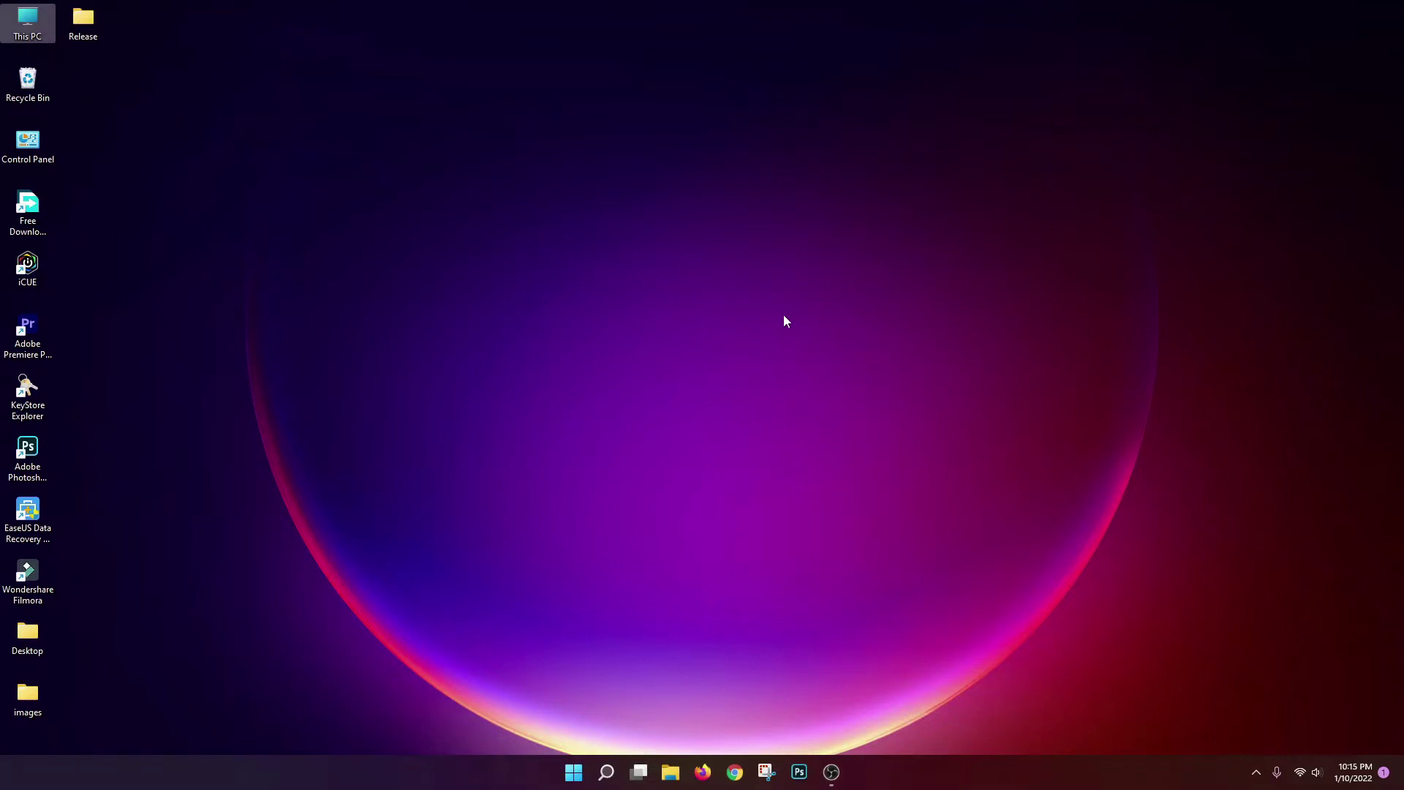
# Switch to Firefox, dismiss the badge notice on the Android Studio download page and examine the Windows system requirements
pyautogui.click(702, 771)
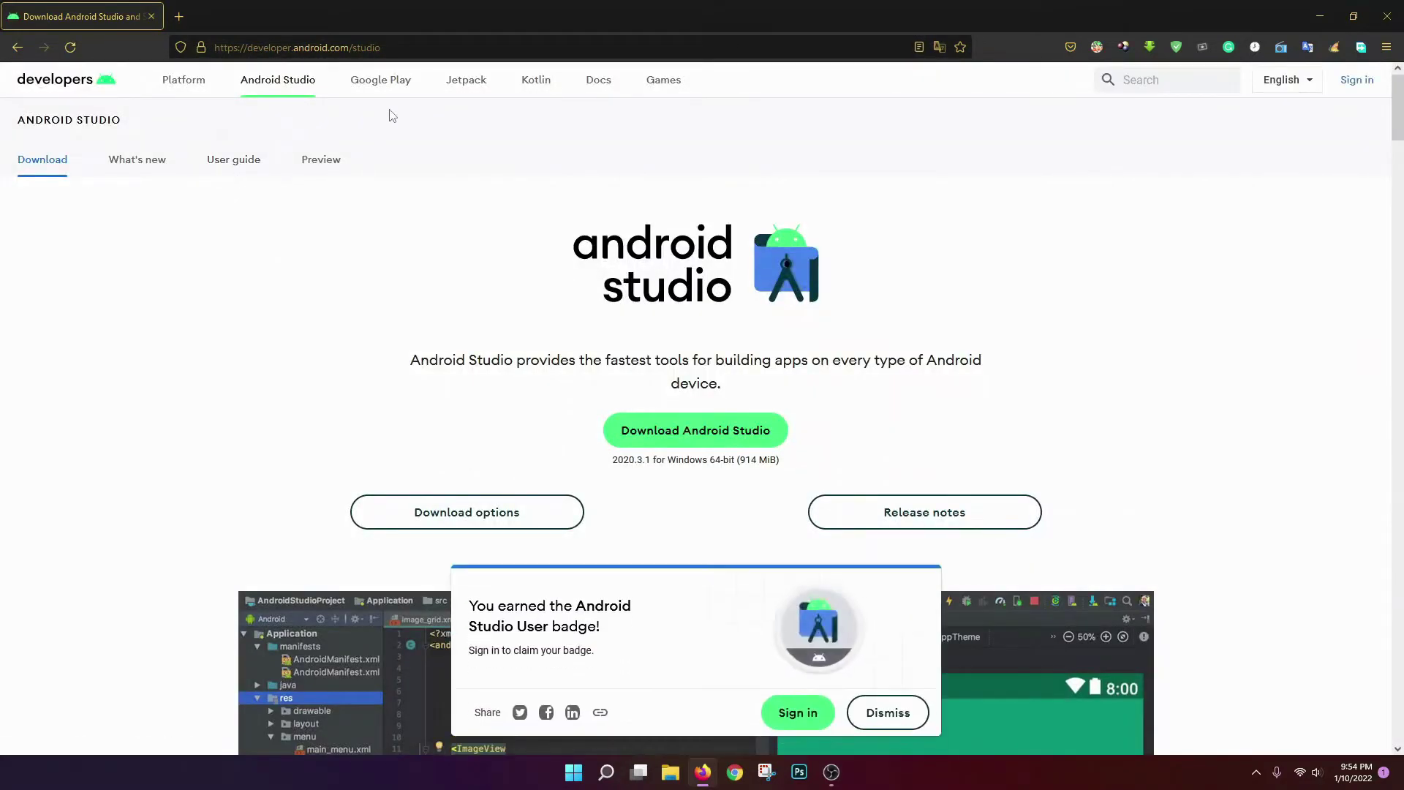
pyautogui.click(886, 712)
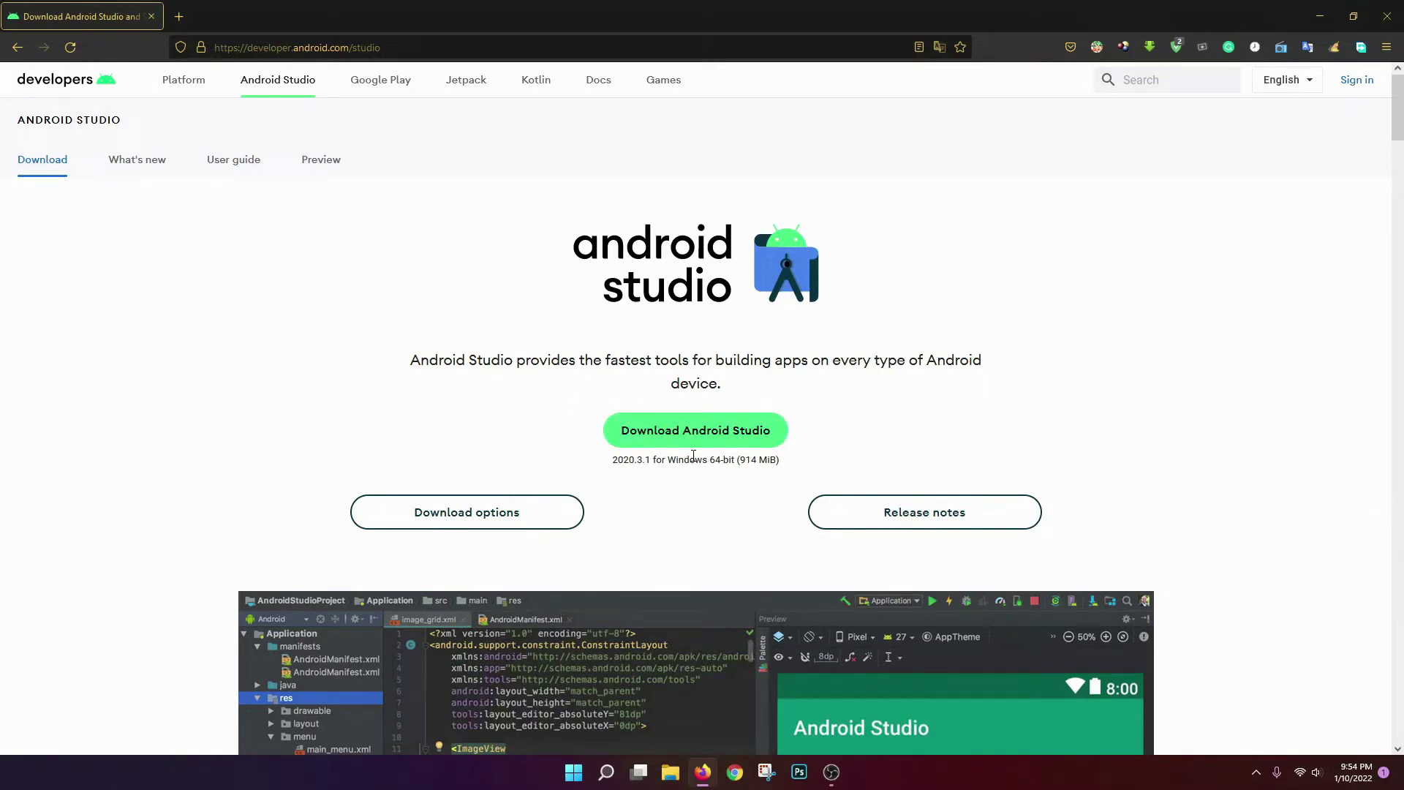
pyautogui.scroll(-20, 693, 455)
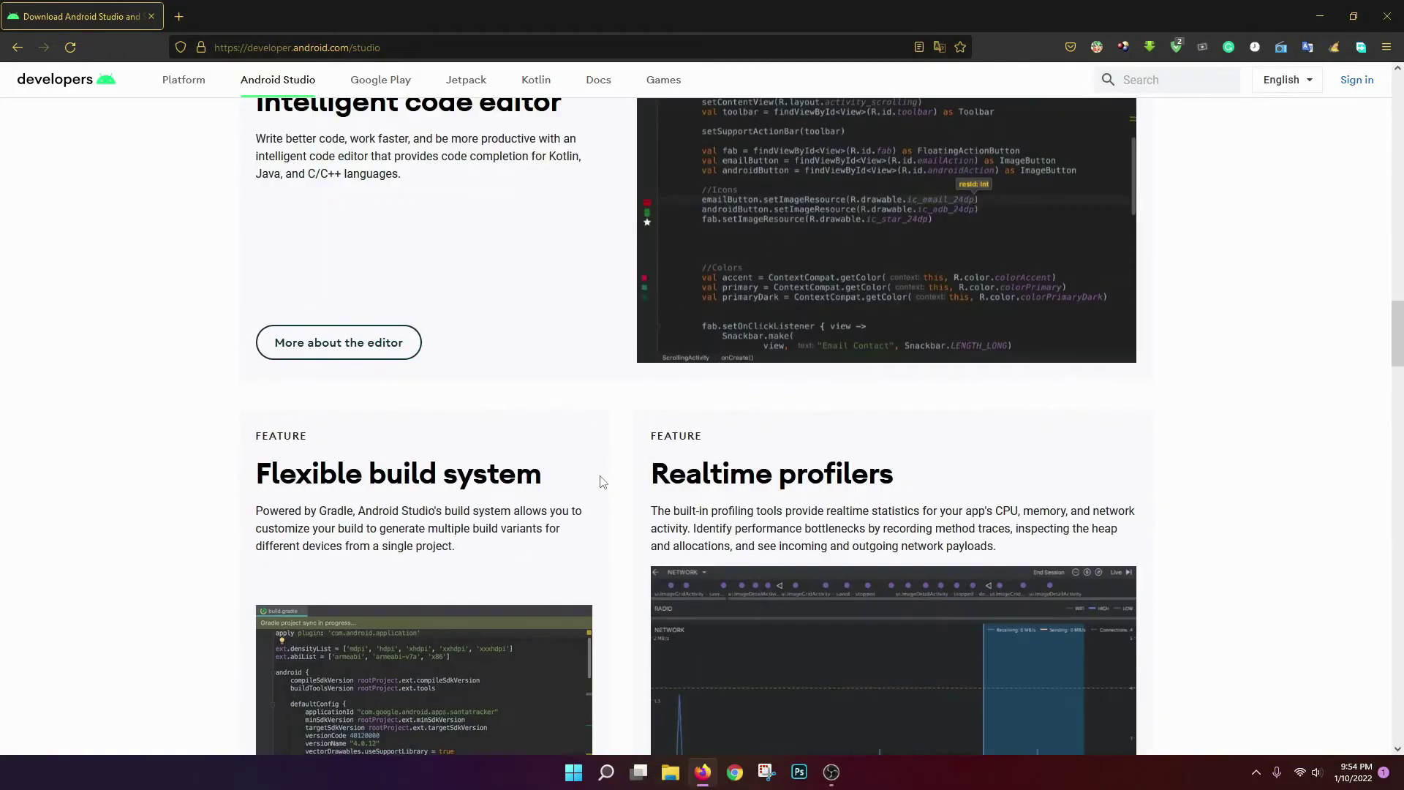
pyautogui.scroll(-20, 602, 481)
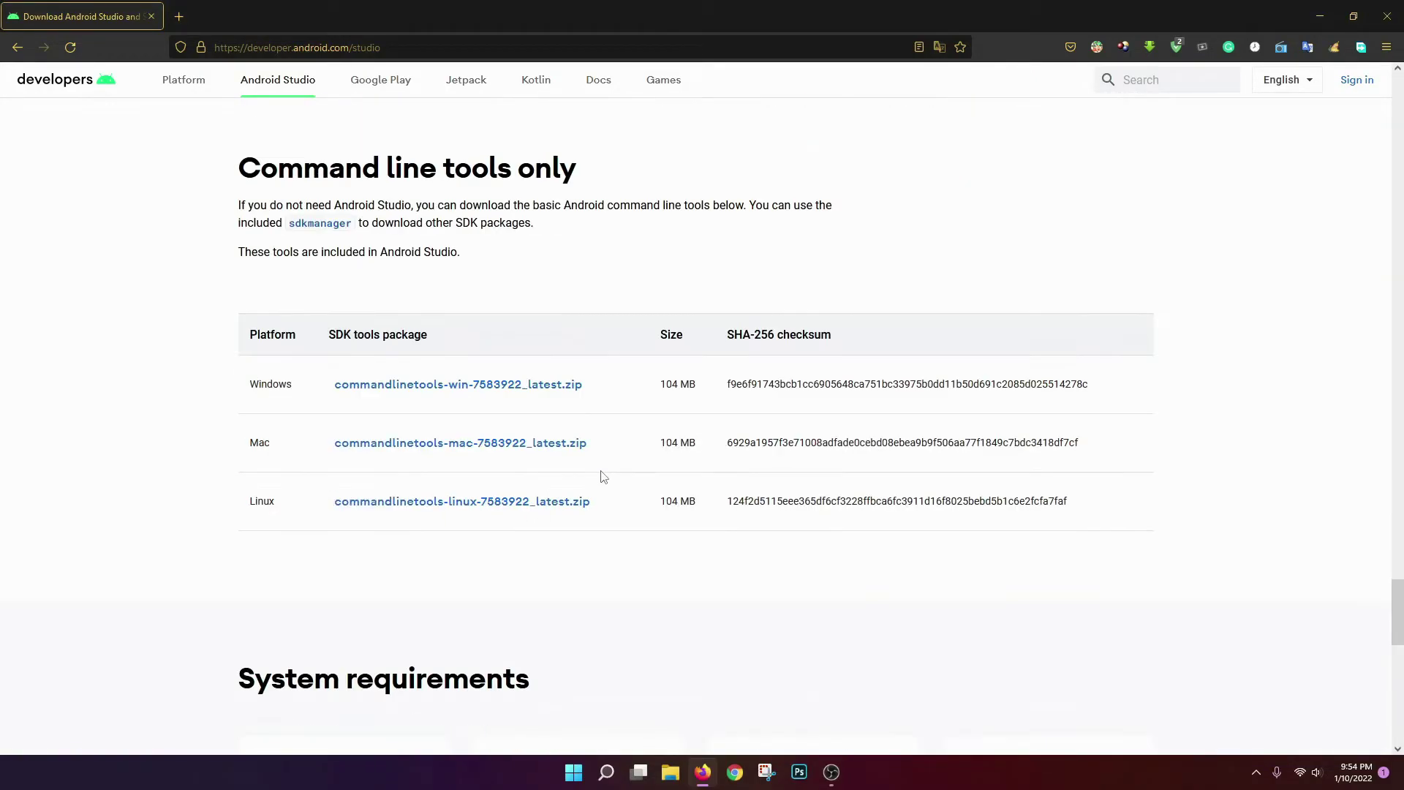
pyautogui.scroll(-7, 603, 477)
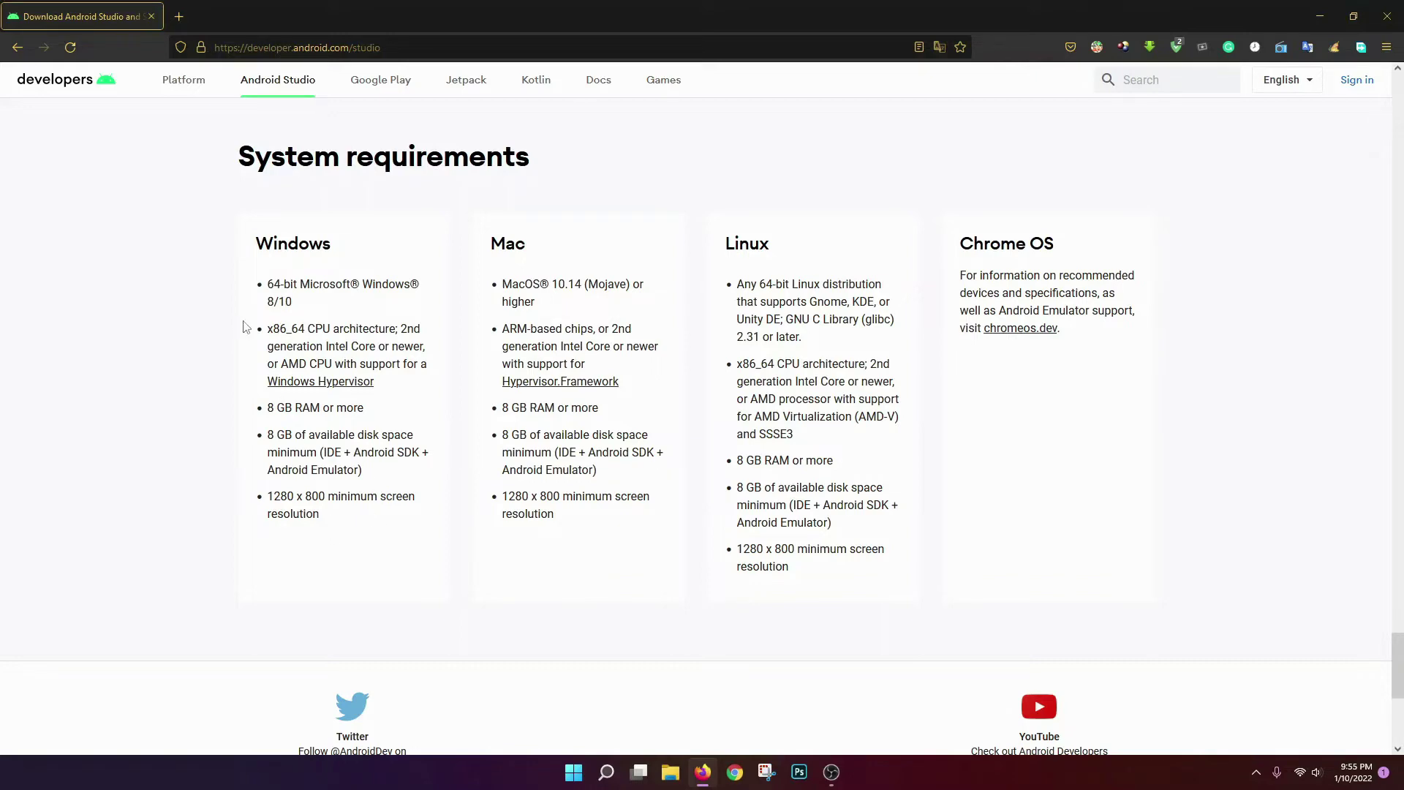
pyautogui.scroll(15, 292, 338)
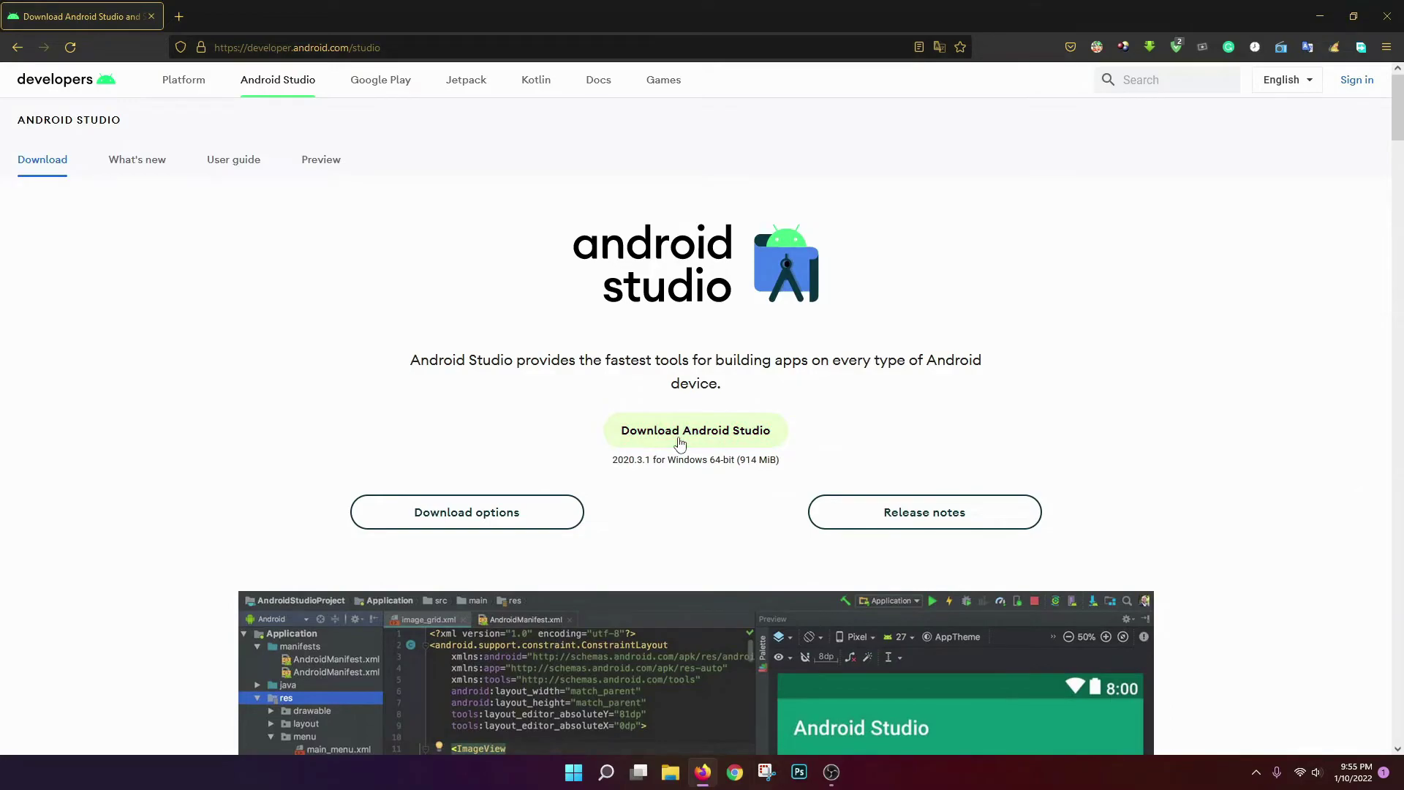
# Agree to the license terms and request the Android Studio 2020.3.1 for Windows download, cancelling the download manager and save prompts
pyautogui.click(680, 441)
pyautogui.scroll(-20, 278, 662)
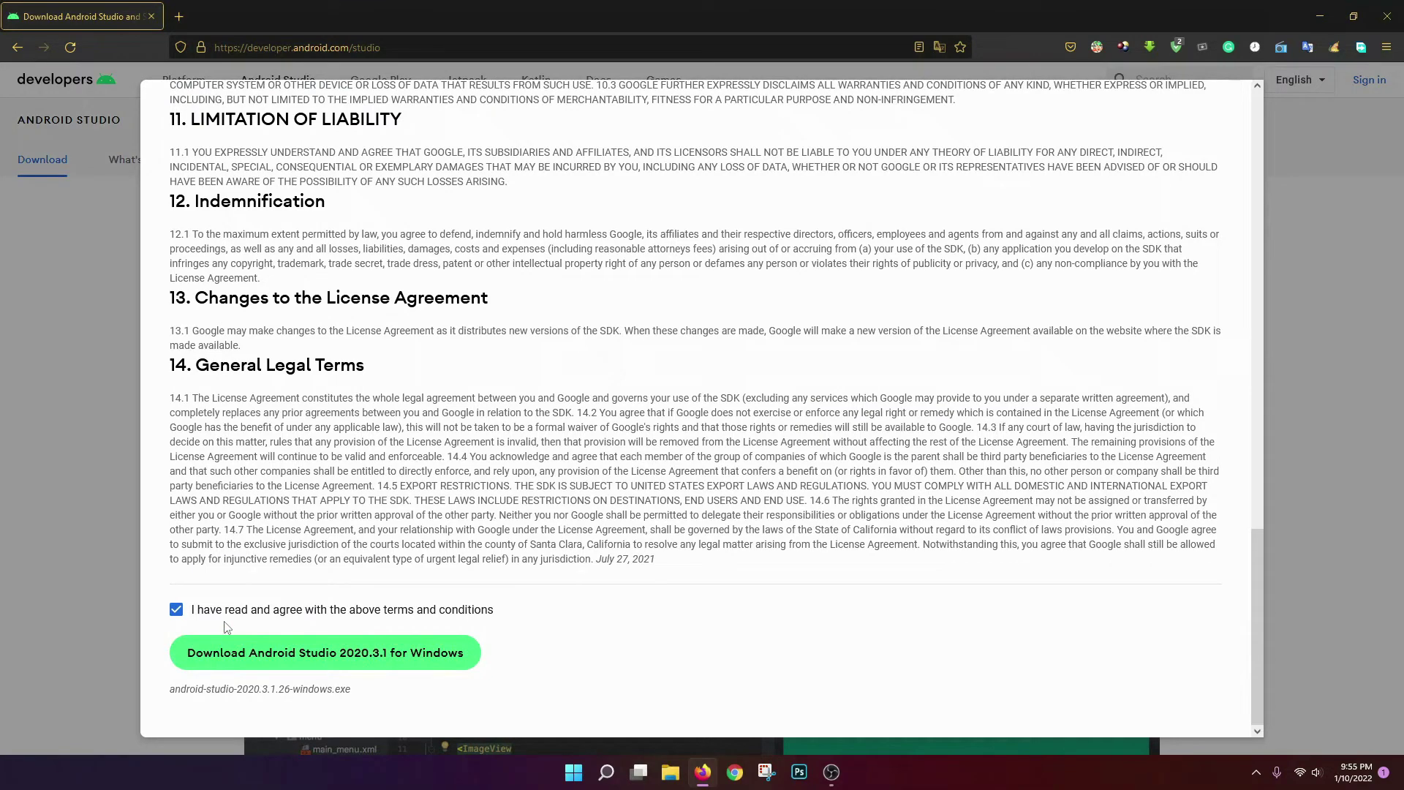
pyautogui.click(378, 656)
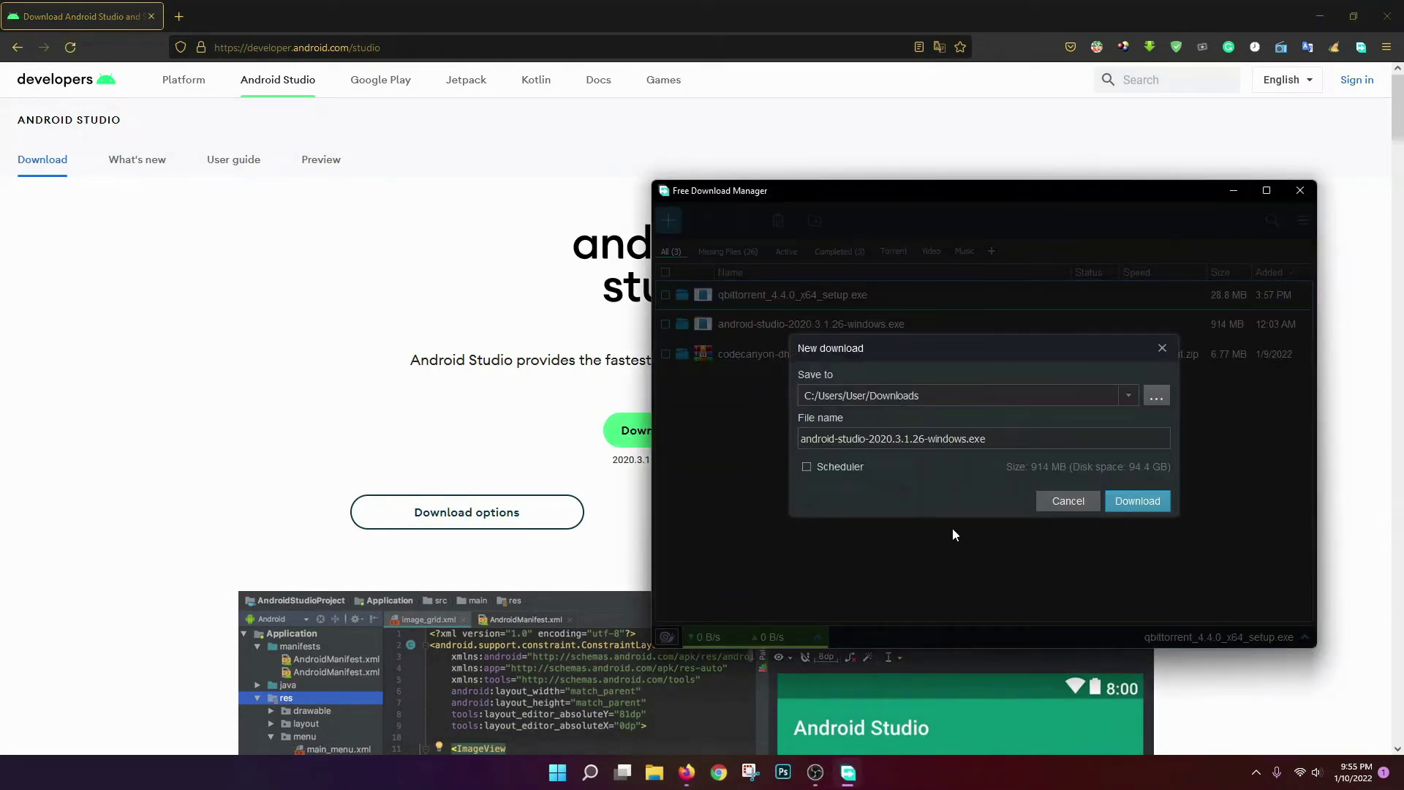
pyautogui.click(1055, 503)
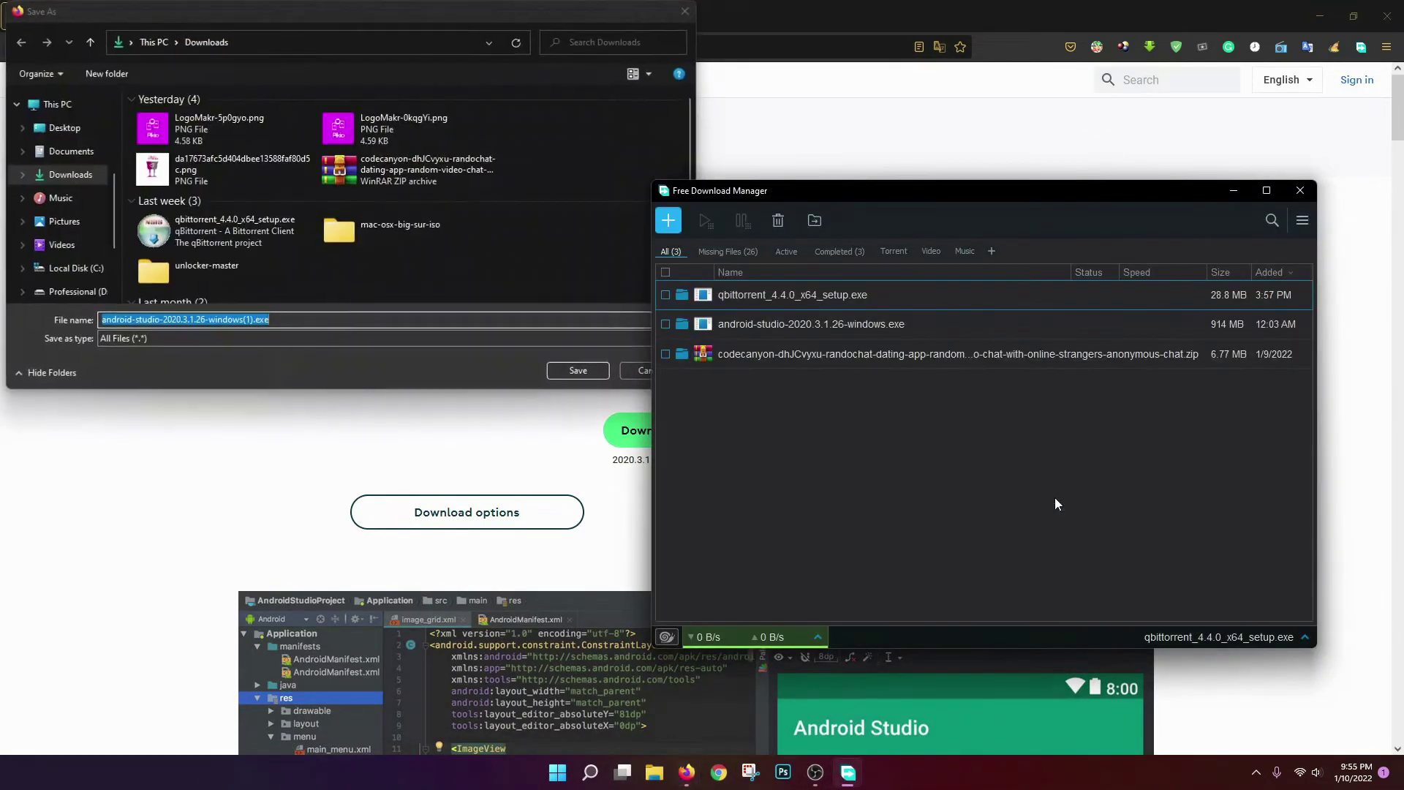
pyautogui.click(625, 371)
# Launch android-studio-2020.3.1.26-windows.exe from the Downloads folder in File Explorer and clear the other windows off the desktop
pyautogui.click(654, 771)
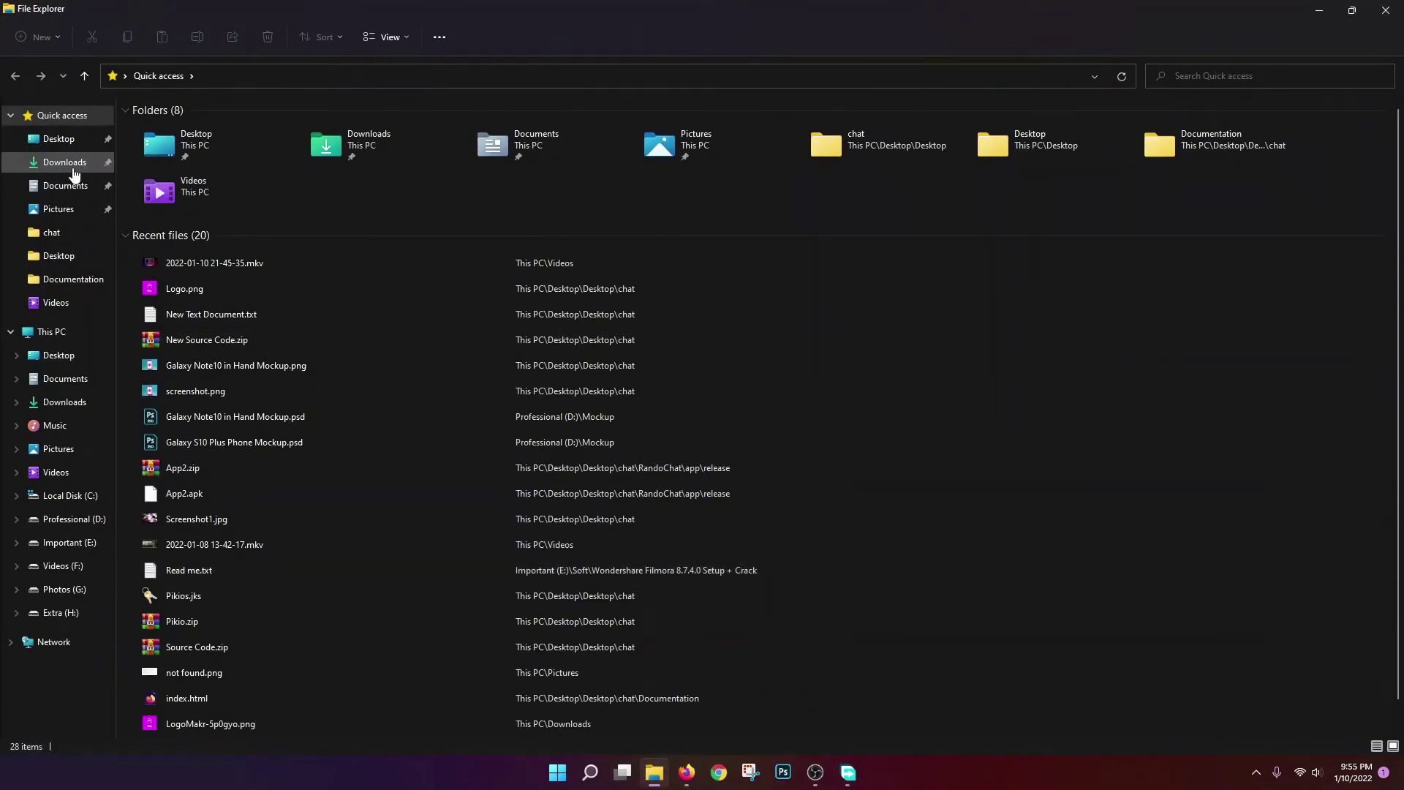
pyautogui.click(72, 164)
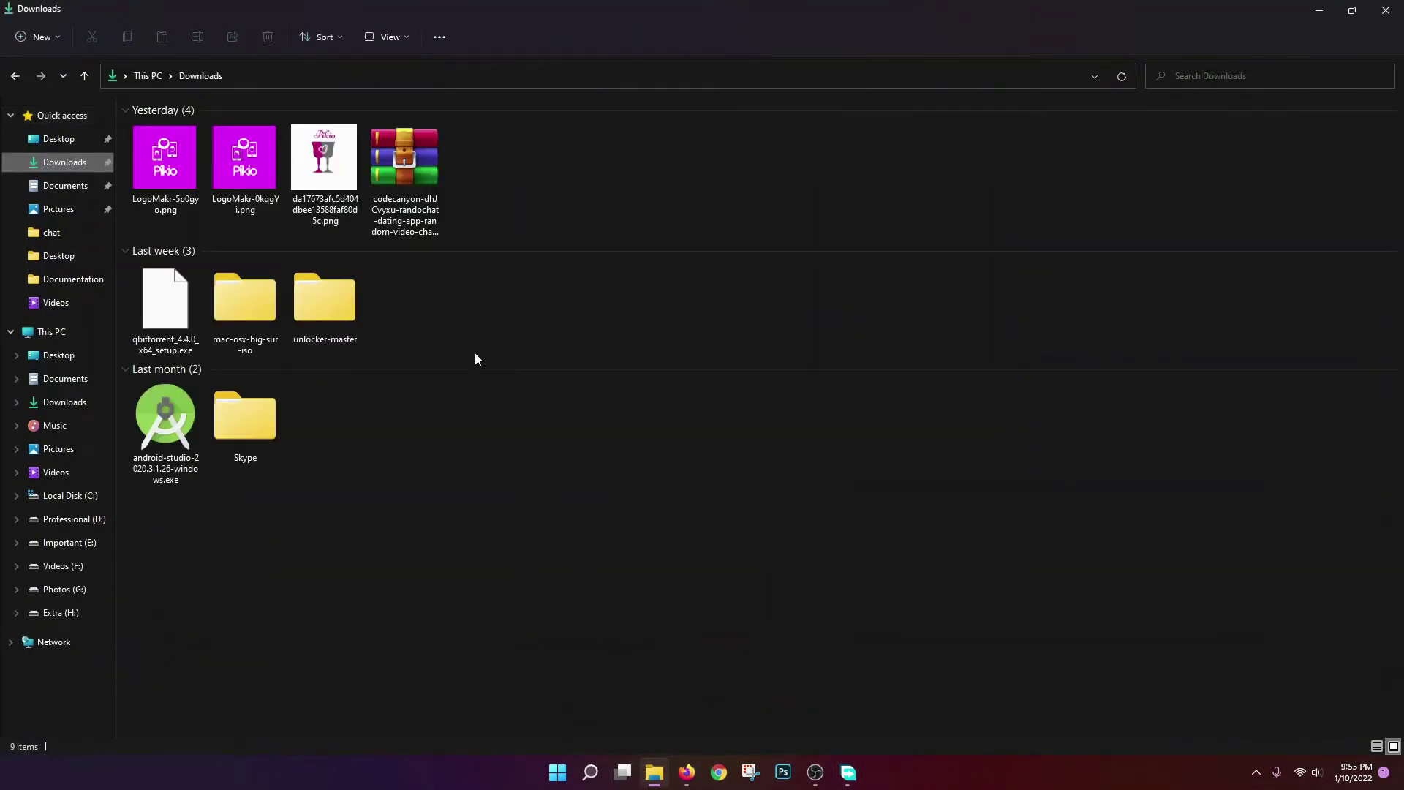
pyautogui.click(175, 429)
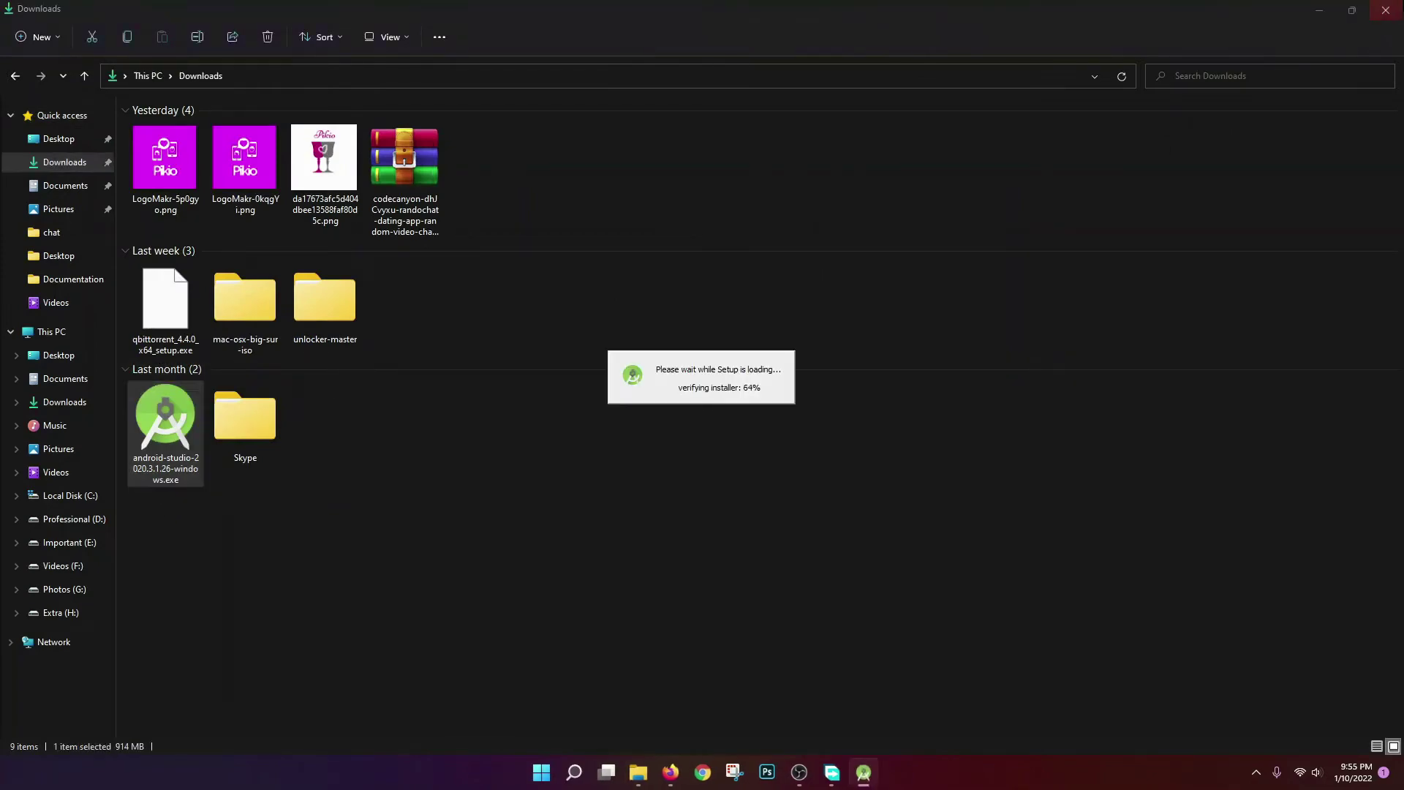
pyautogui.click(1386, 9)
pyautogui.click(1320, 16)
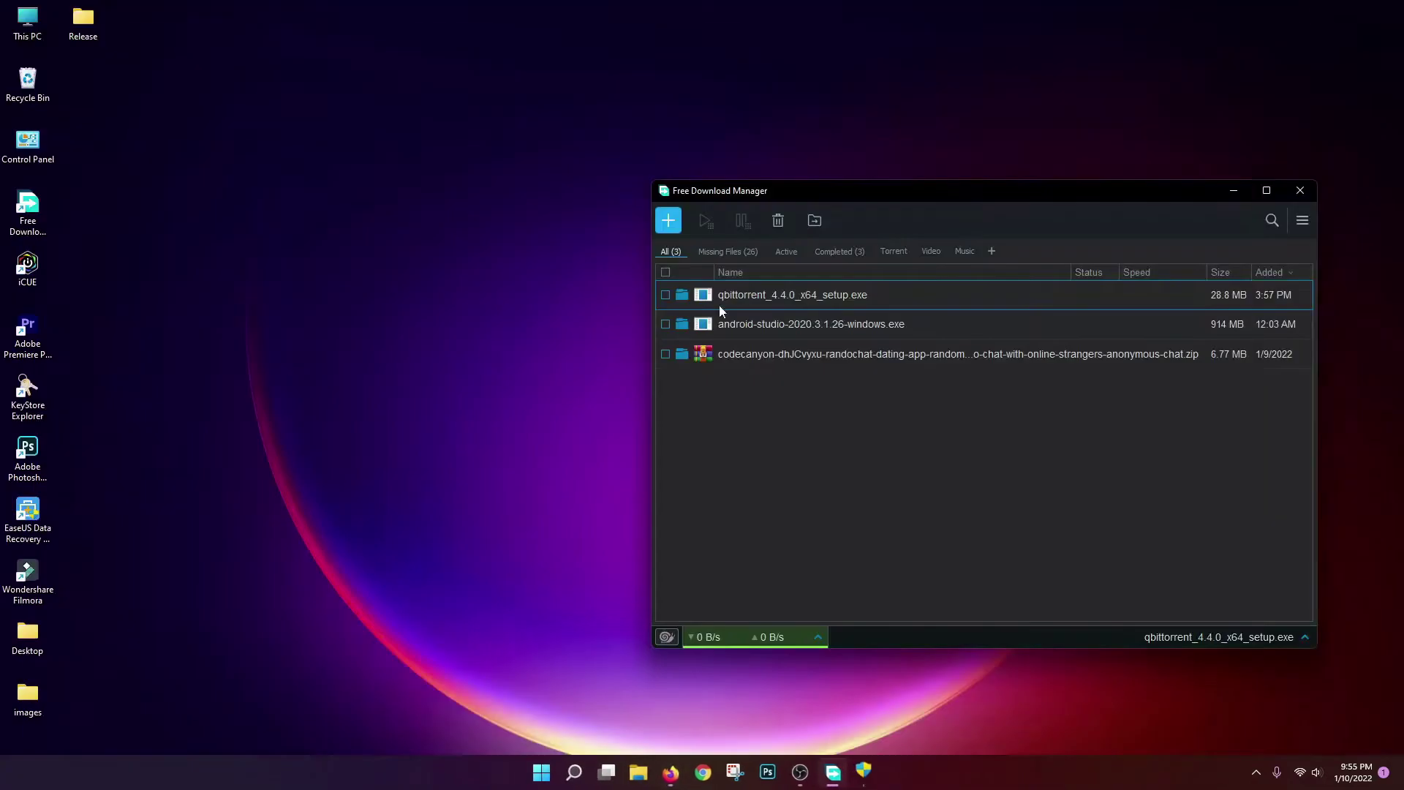
pyautogui.click(1299, 190)
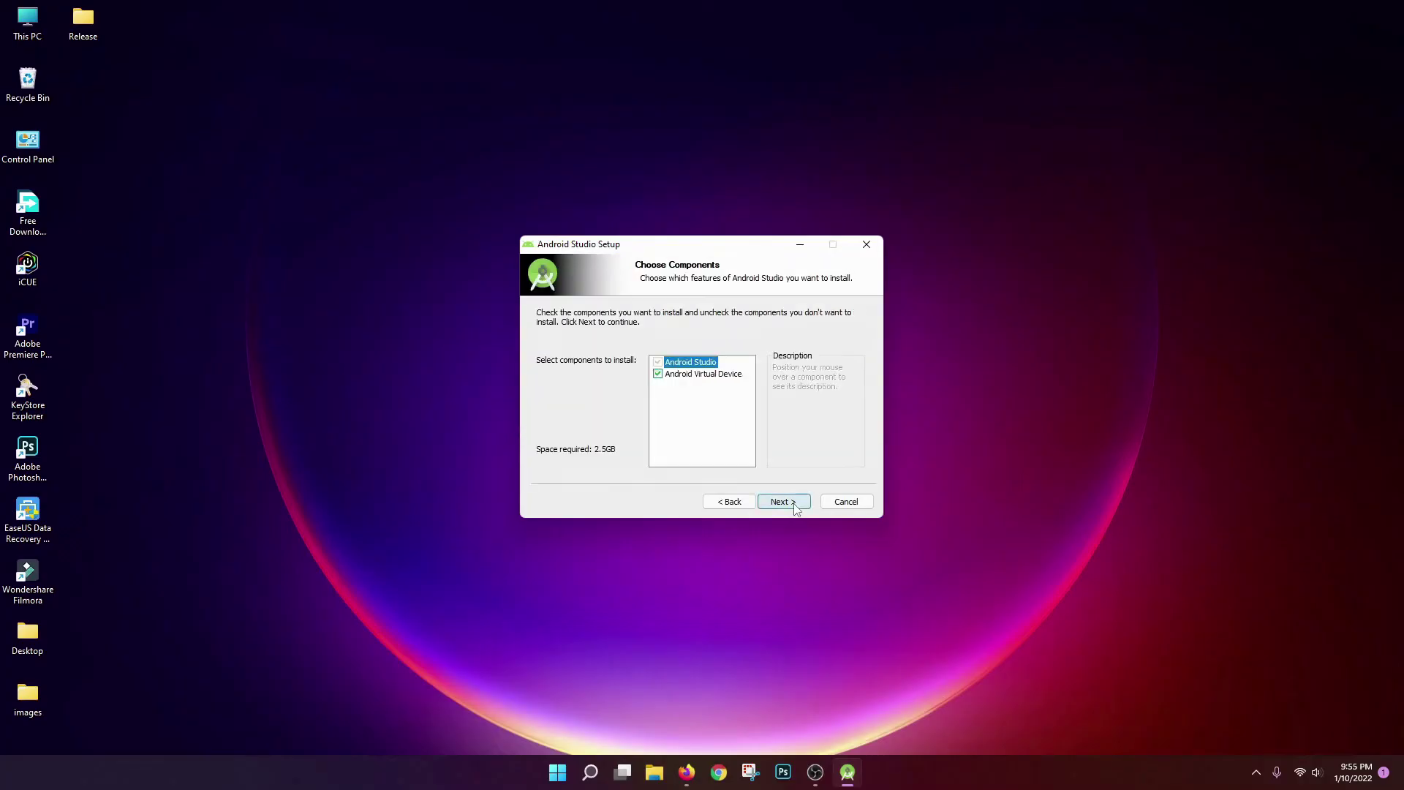
# Install Android Studio with the Android Virtual Device component and the Android Studio Start Menu folder, and launch it on finishing
pyautogui.click(794, 504)
pyautogui.click(795, 505)
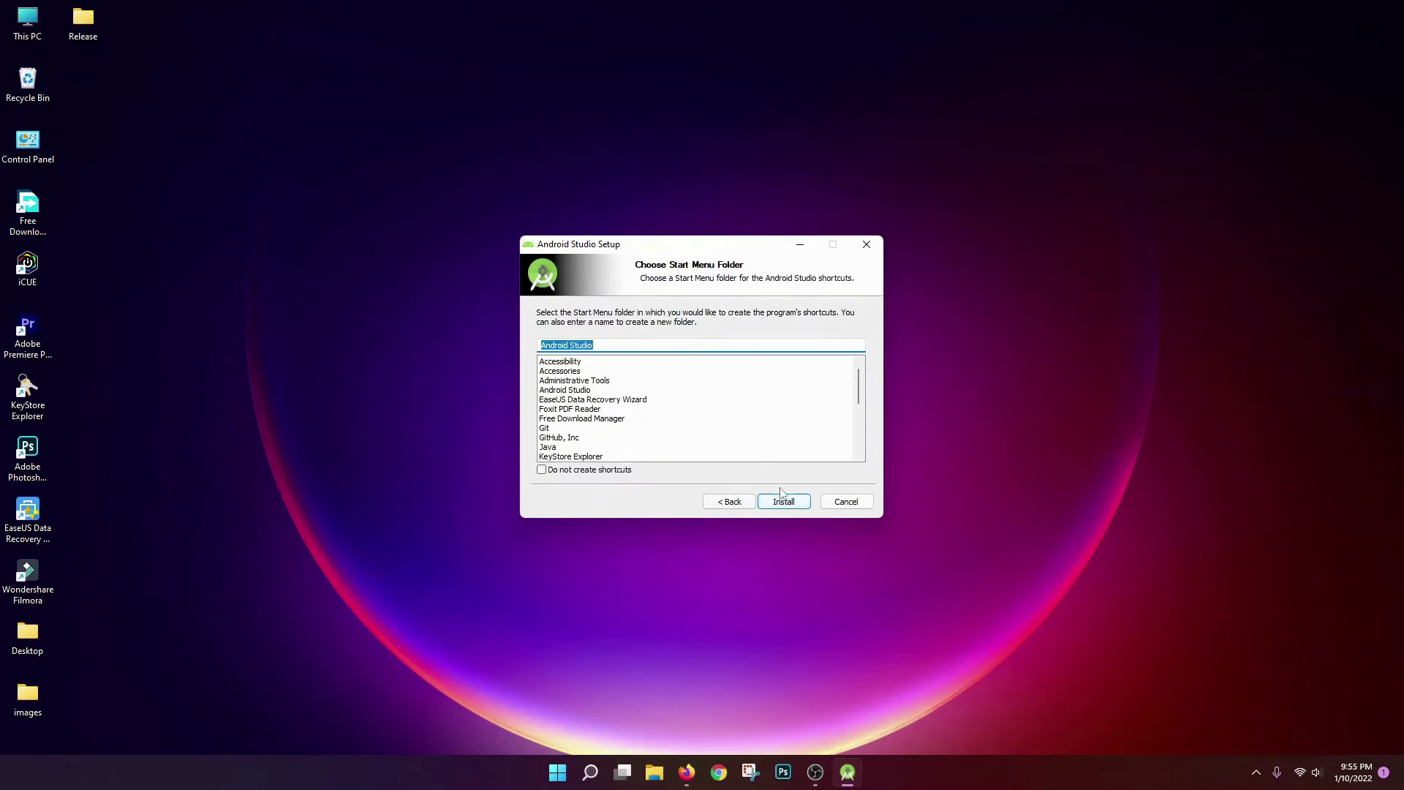
pyautogui.click(783, 503)
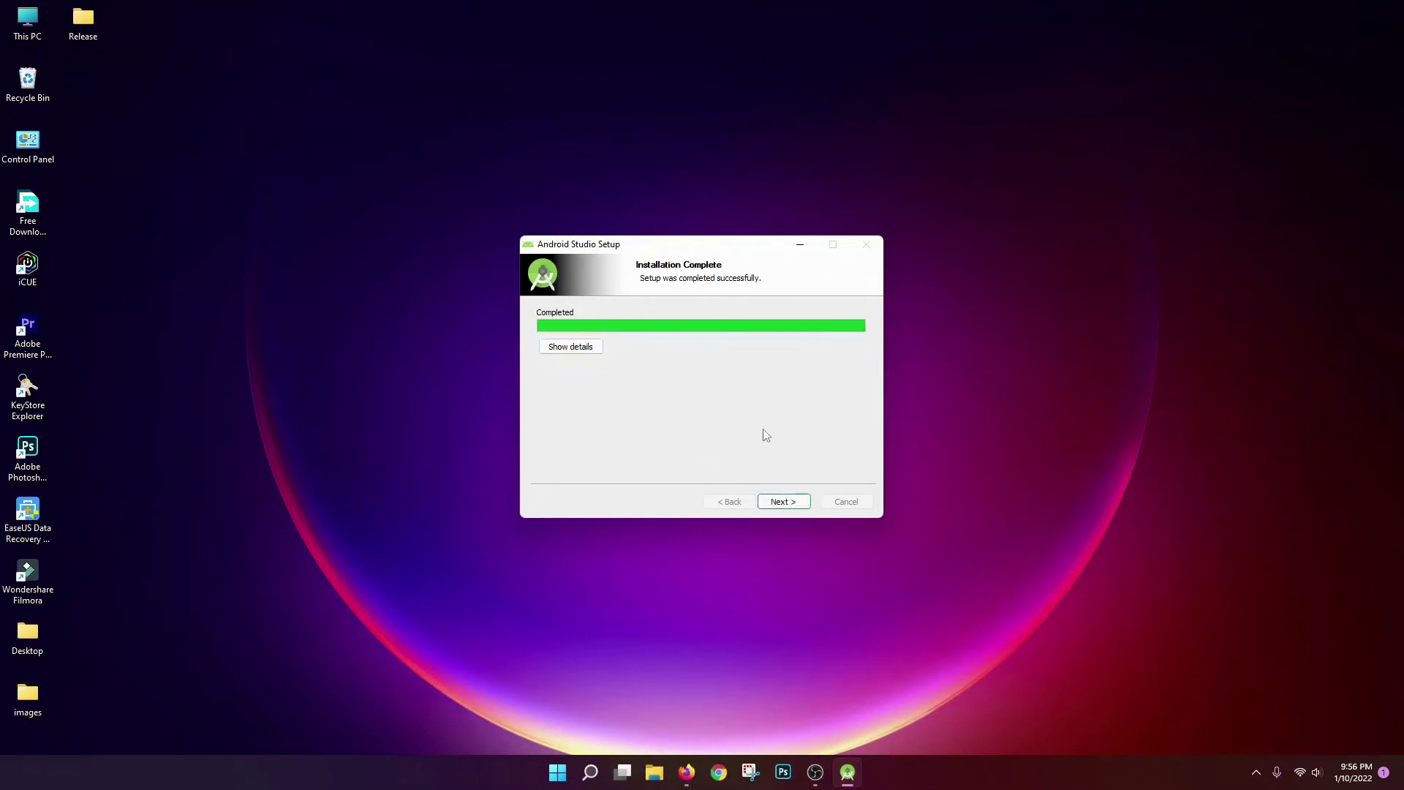
pyautogui.click(784, 503)
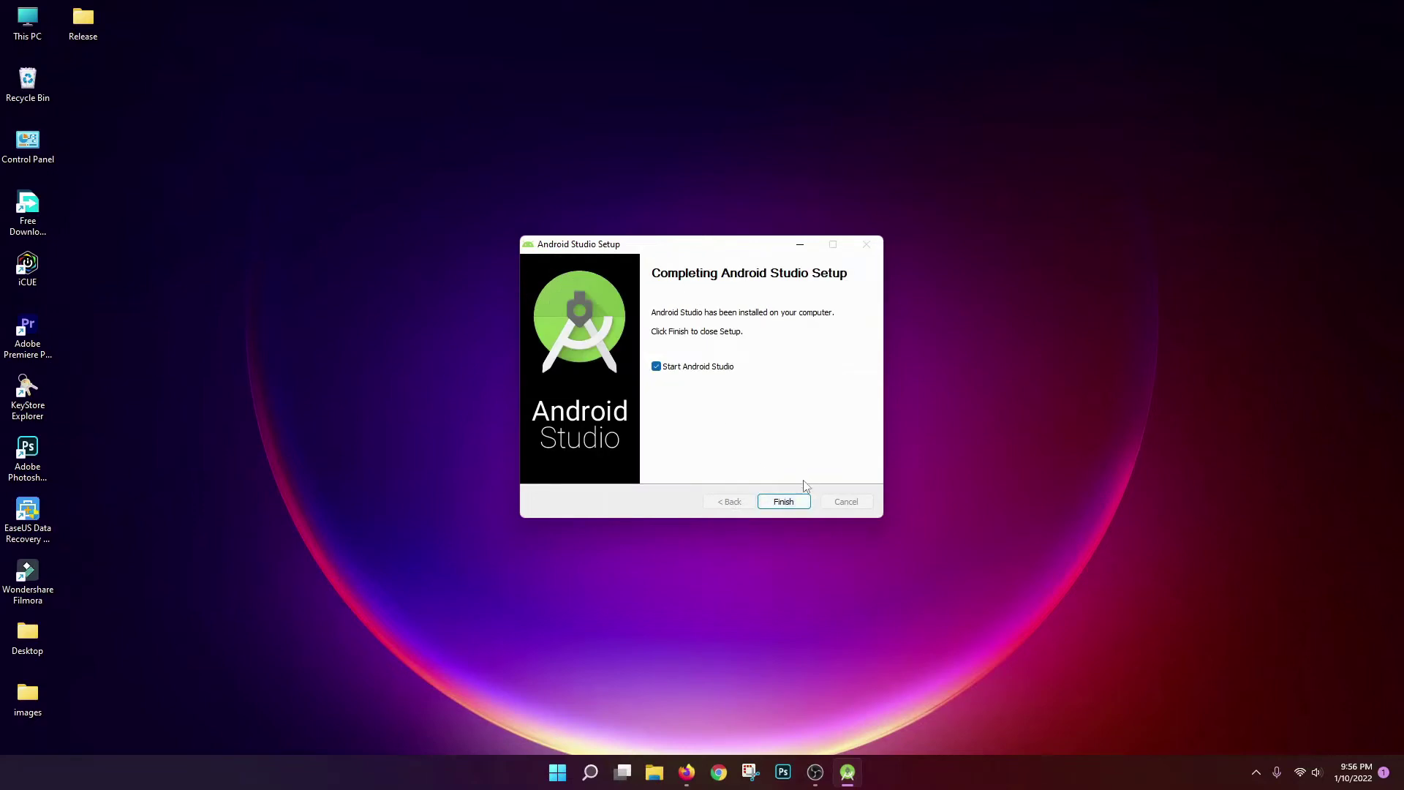
pyautogui.click(784, 500)
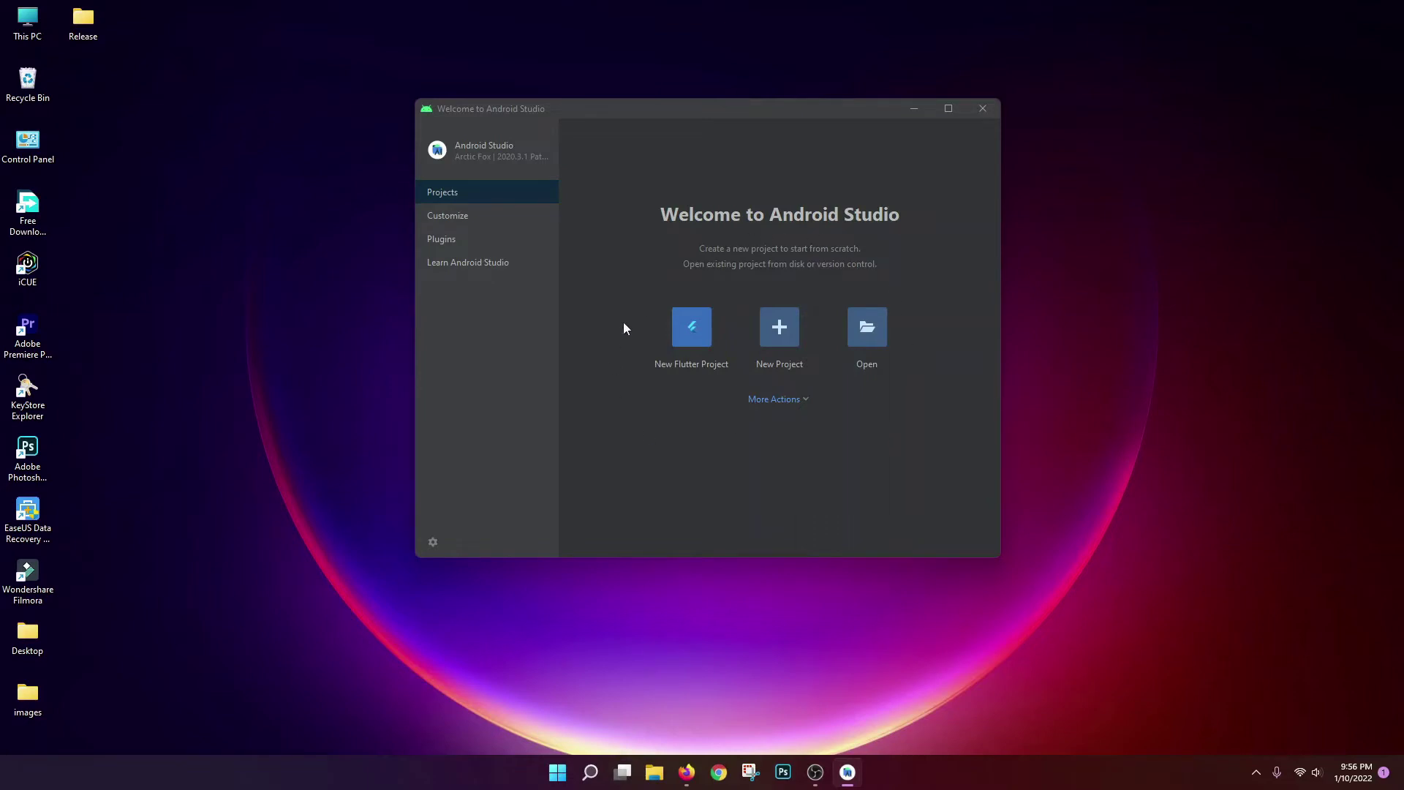
# Check for Android Studio and plugin updates and close the update dialog
pyautogui.click(433, 544)
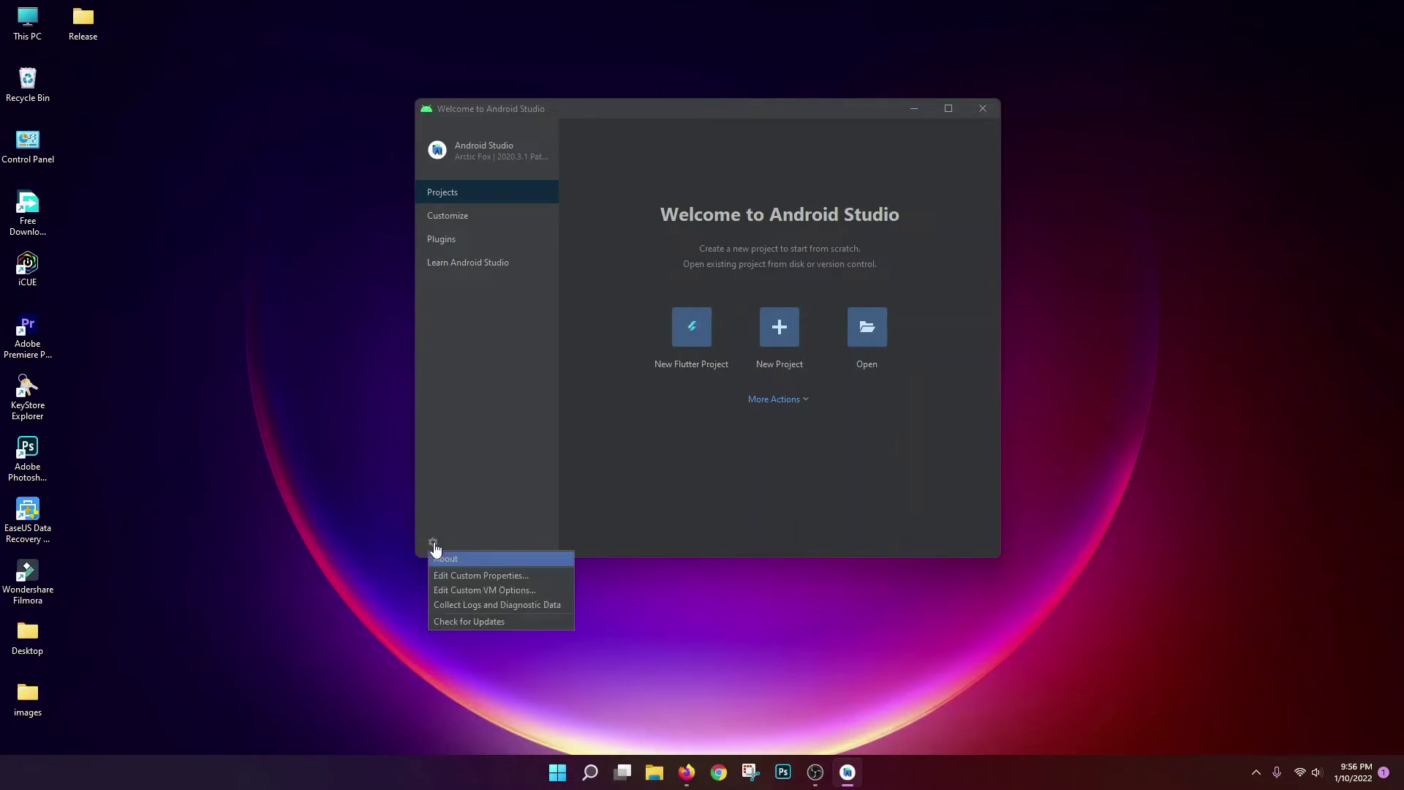
pyautogui.click(463, 622)
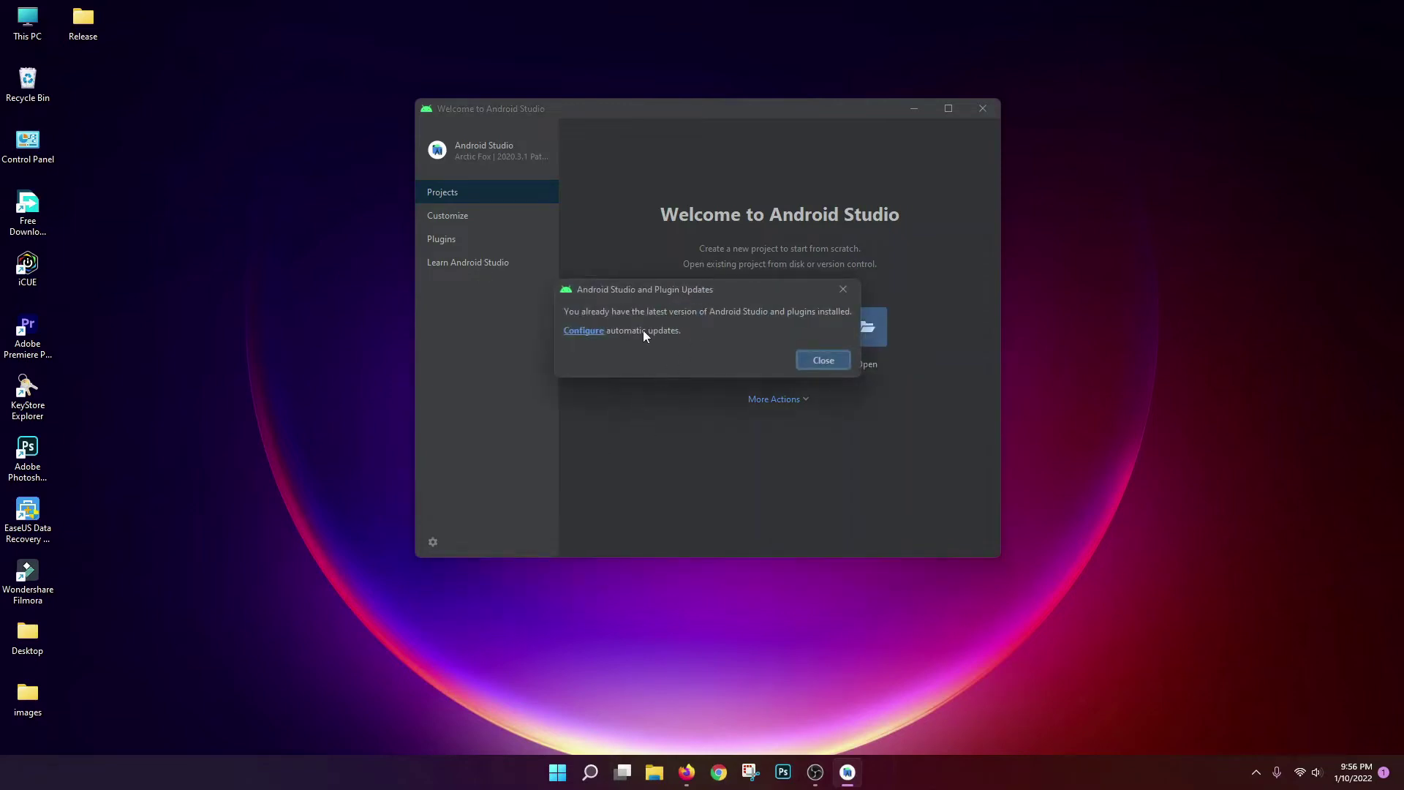
pyautogui.click(819, 358)
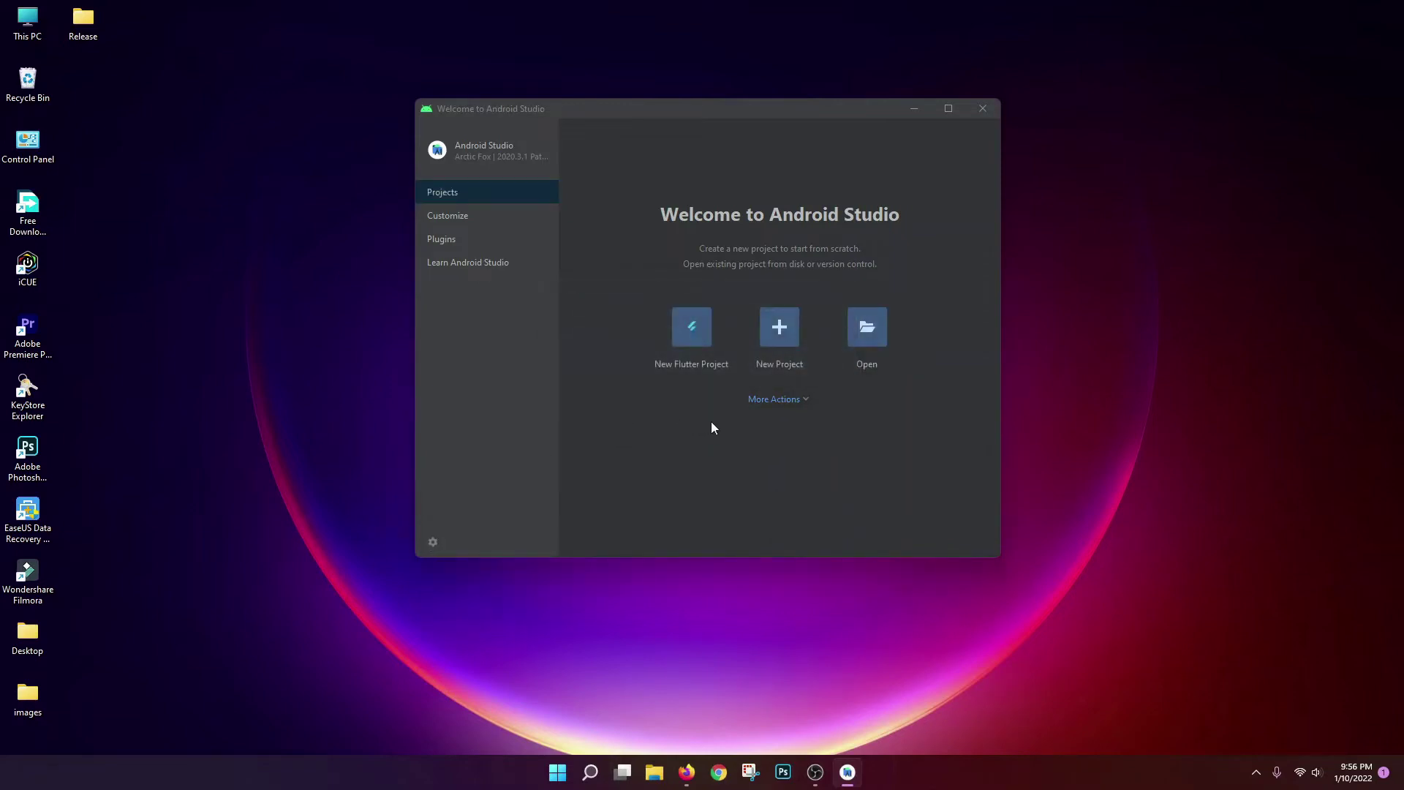
# Open the SDK Manager and examine the available Android SDK platforms, including their individual package details
pyautogui.click(806, 405)
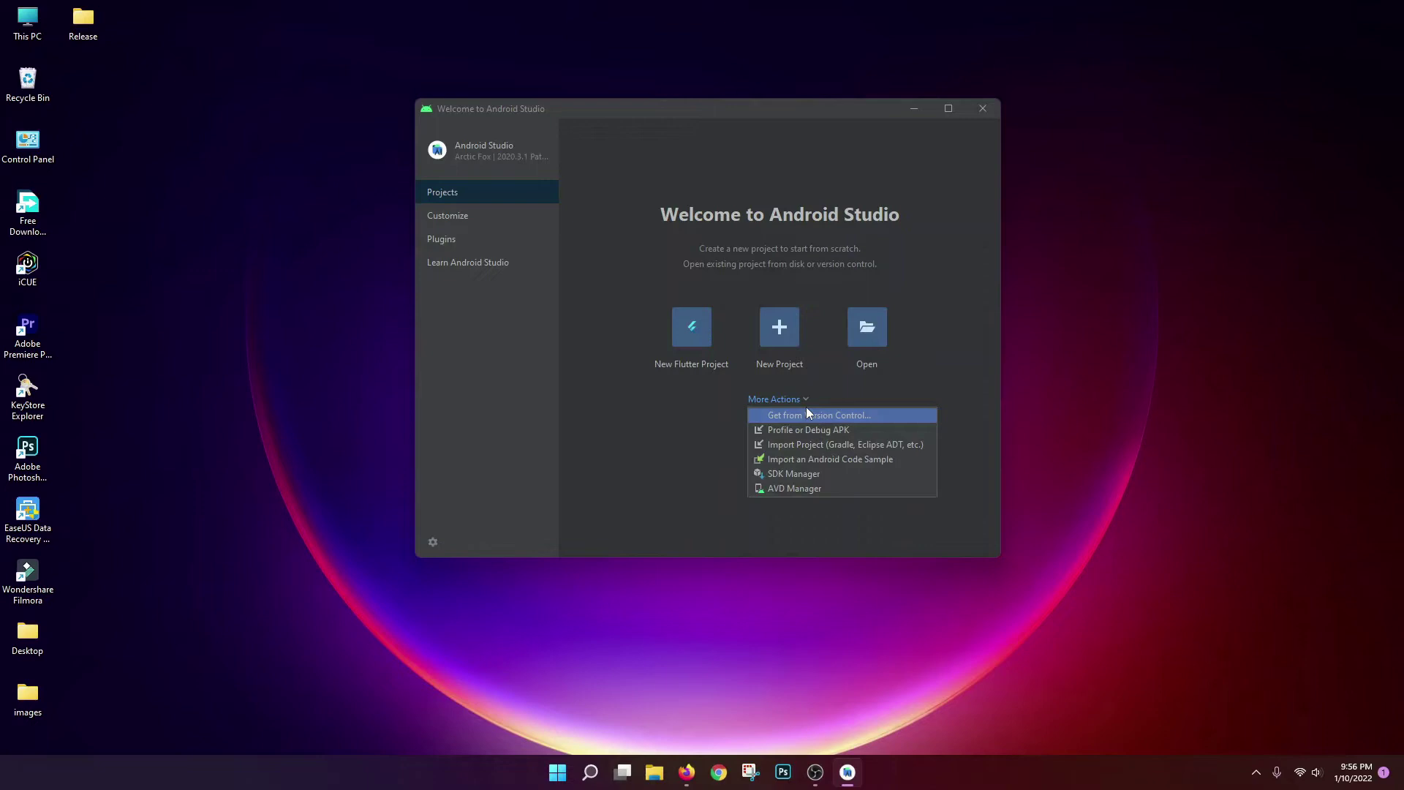
pyautogui.click(799, 485)
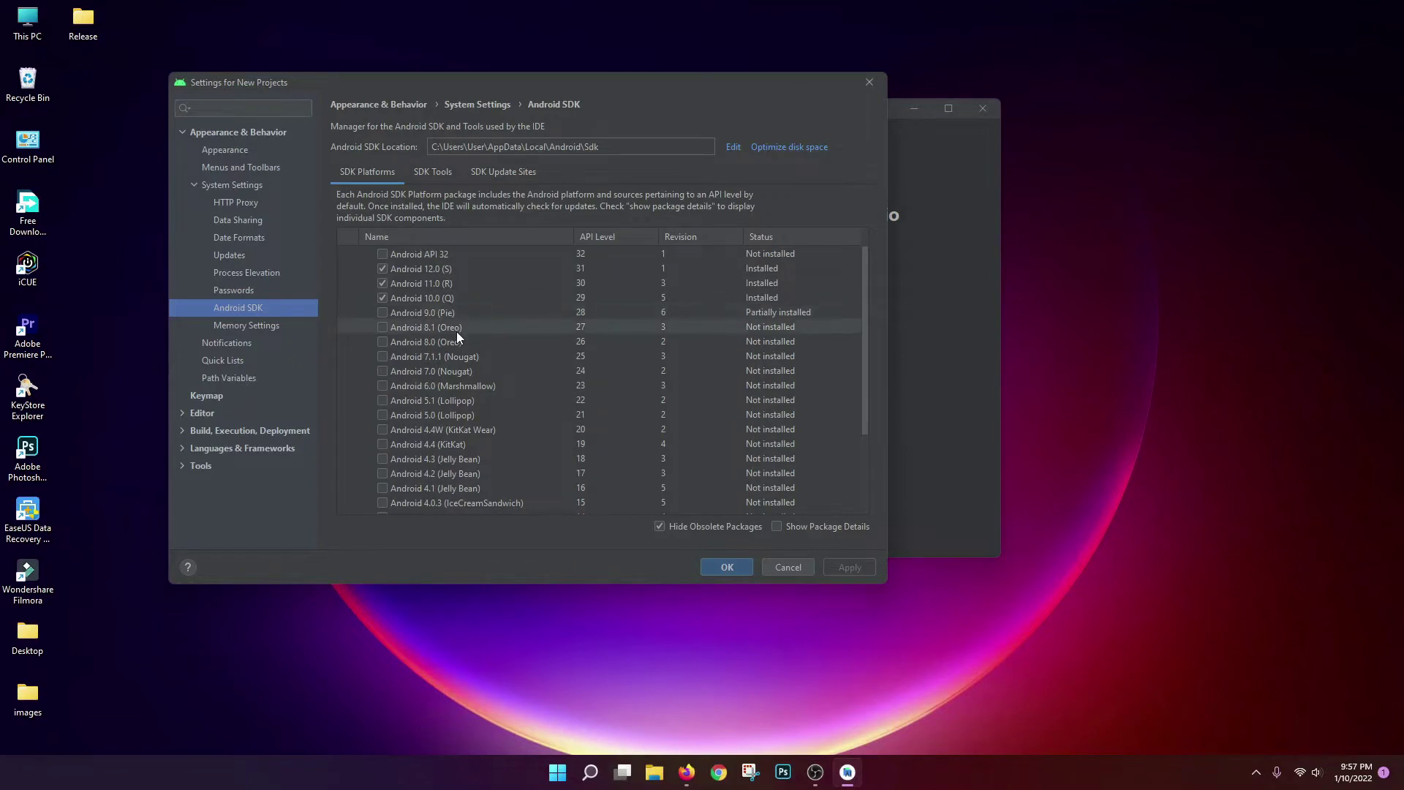
pyautogui.scroll(-3, 450, 343)
pyautogui.scroll(3, 444, 352)
pyautogui.scroll(-3, 444, 355)
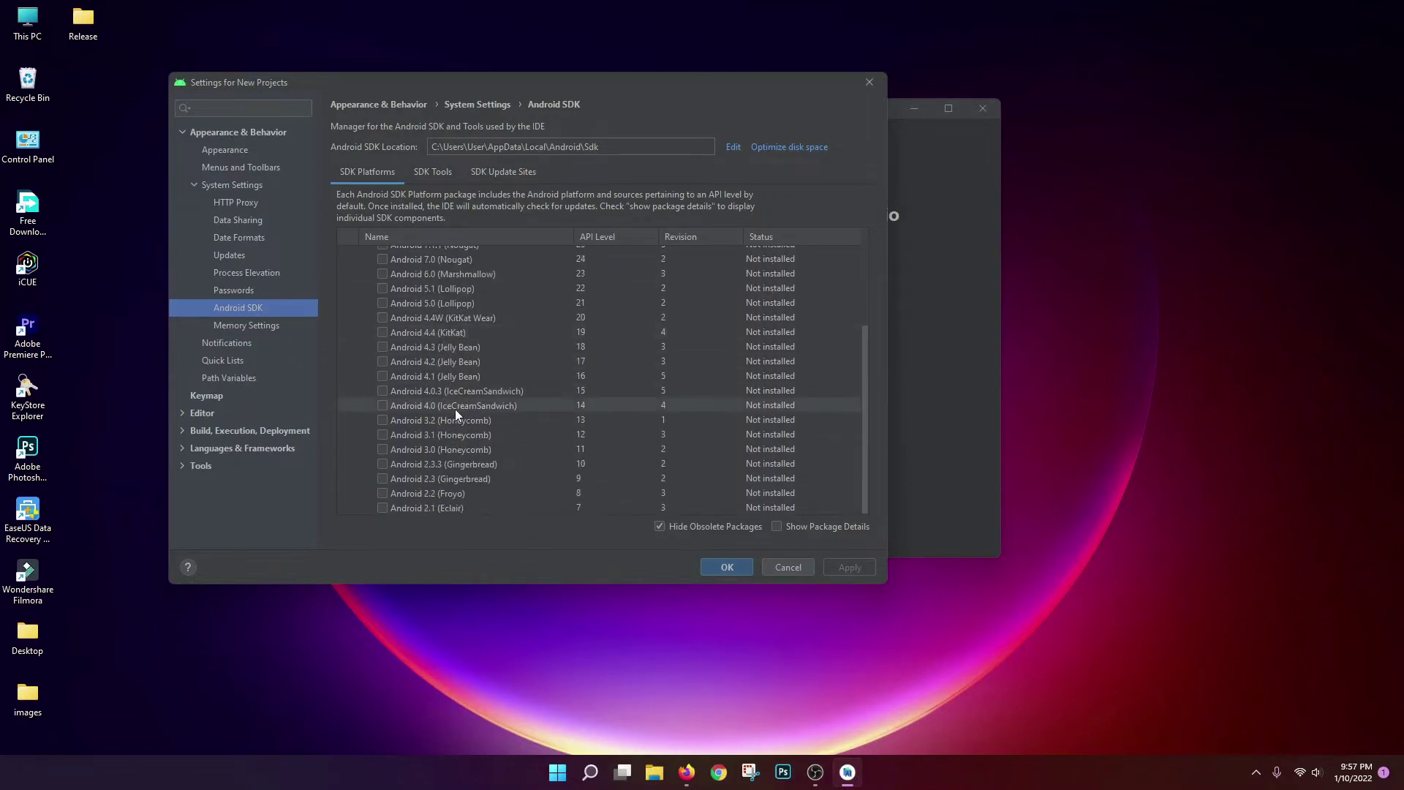
pyautogui.scroll(3, 466, 447)
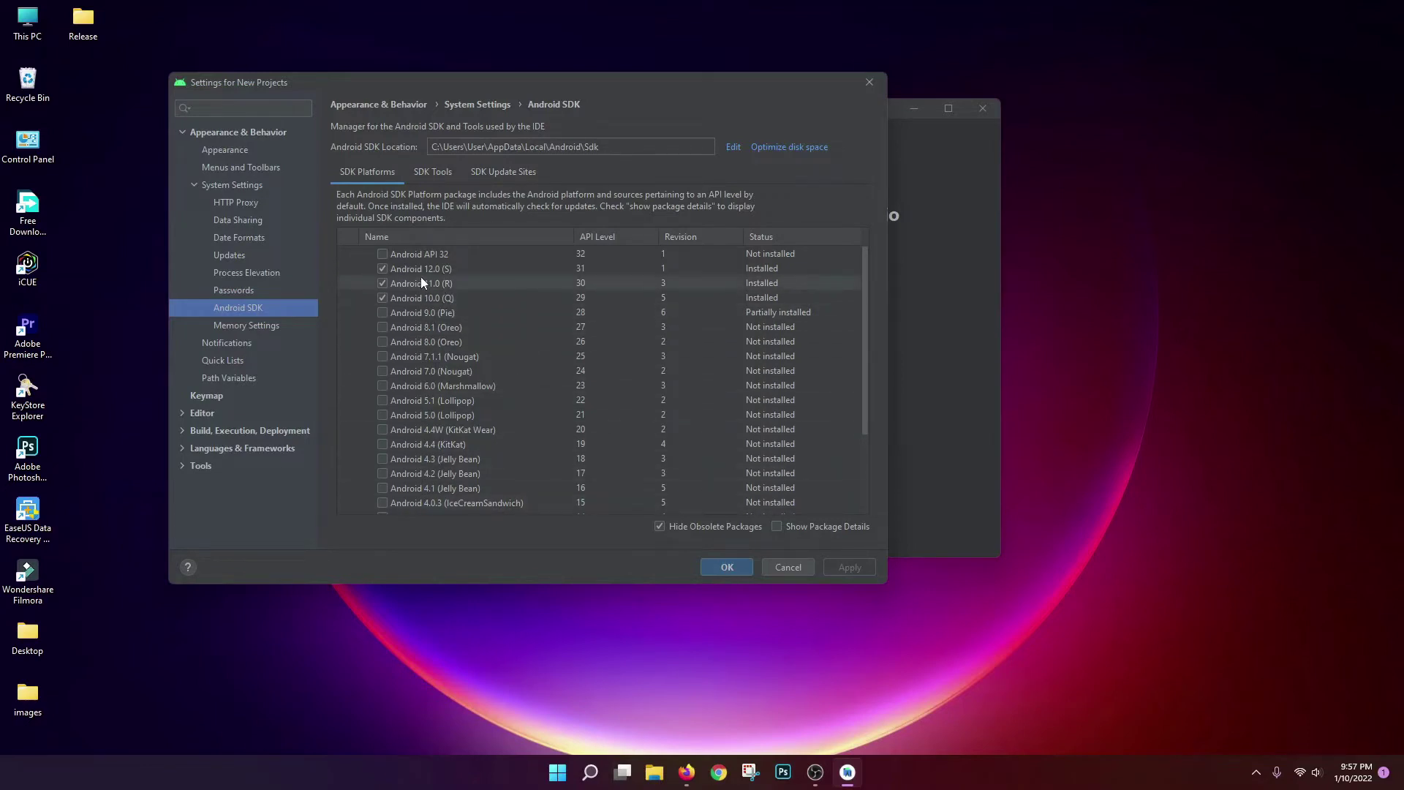
pyautogui.click(776, 526)
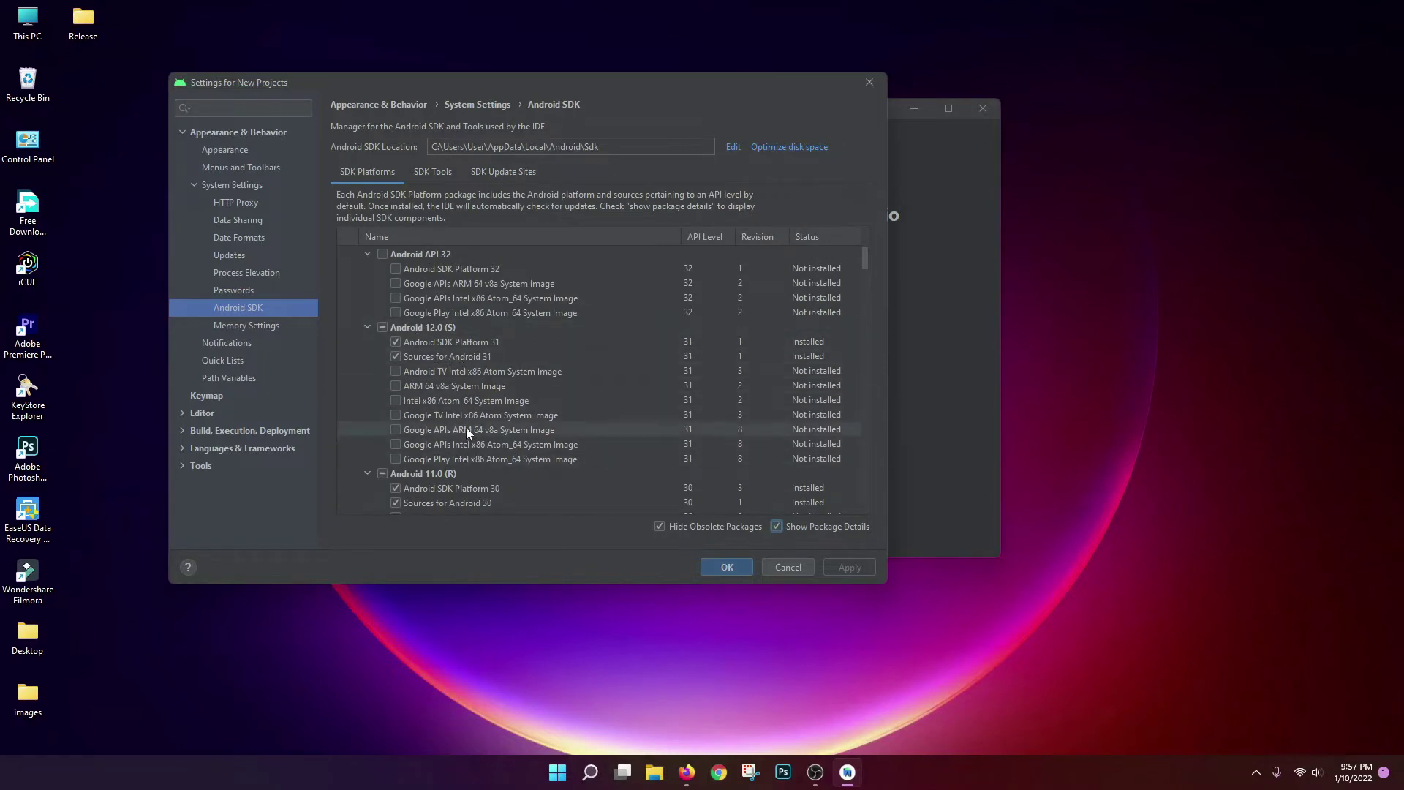
pyautogui.click(777, 529)
pyautogui.click(773, 525)
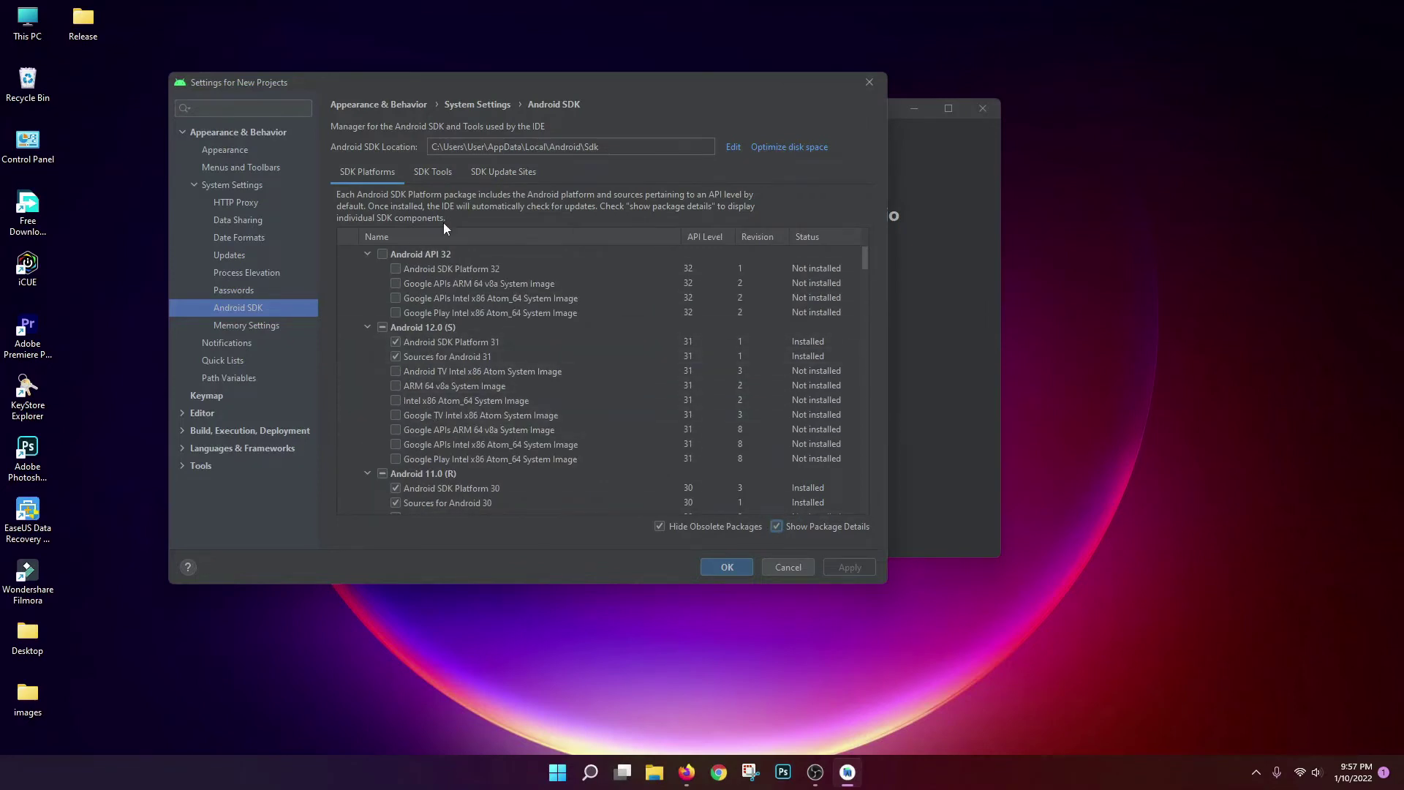
# Review the SDK tools and apply the removal of Sources for Android 29, Android SDK Platform 29 and its Google Play Intel x86 system image
pyautogui.click(433, 175)
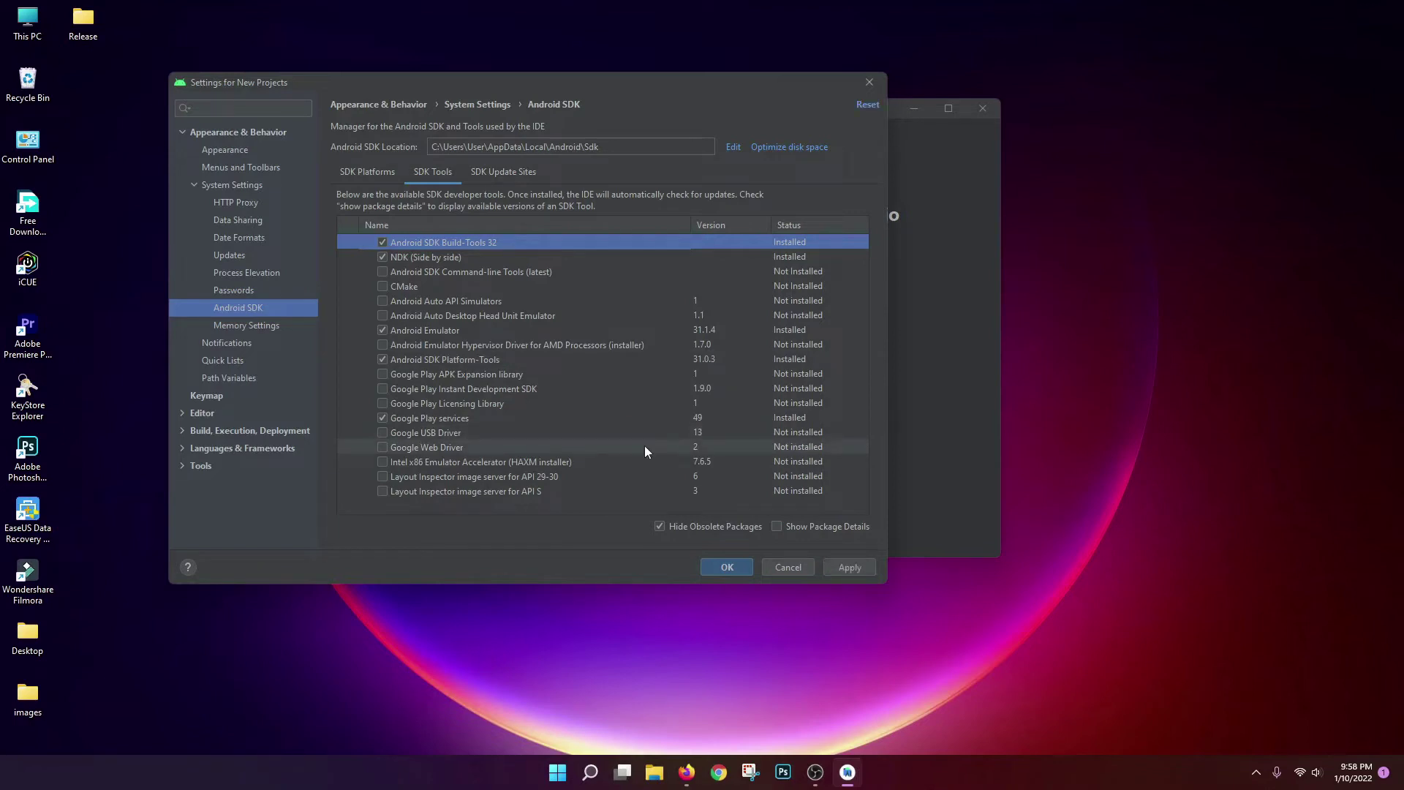
pyautogui.click(850, 567)
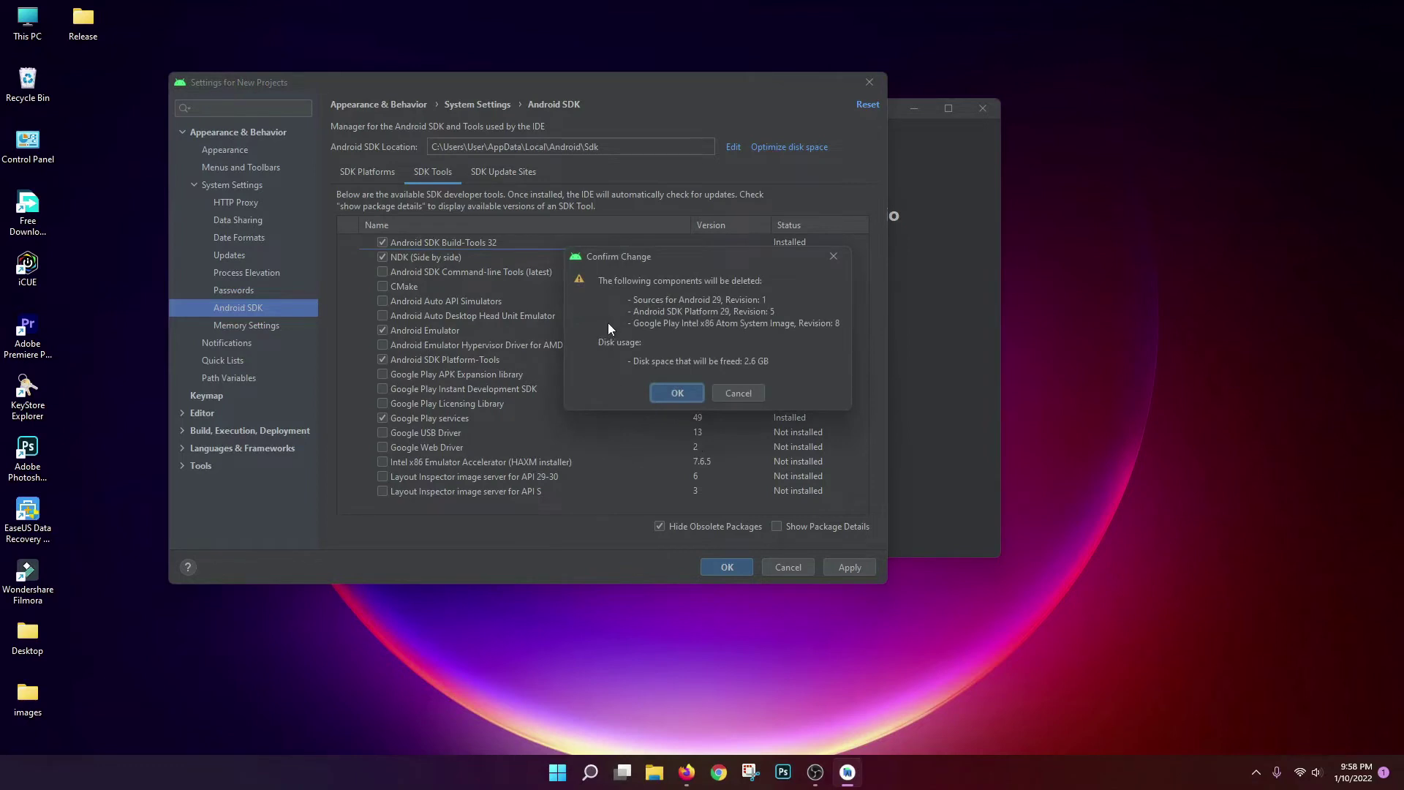
pyautogui.click(664, 392)
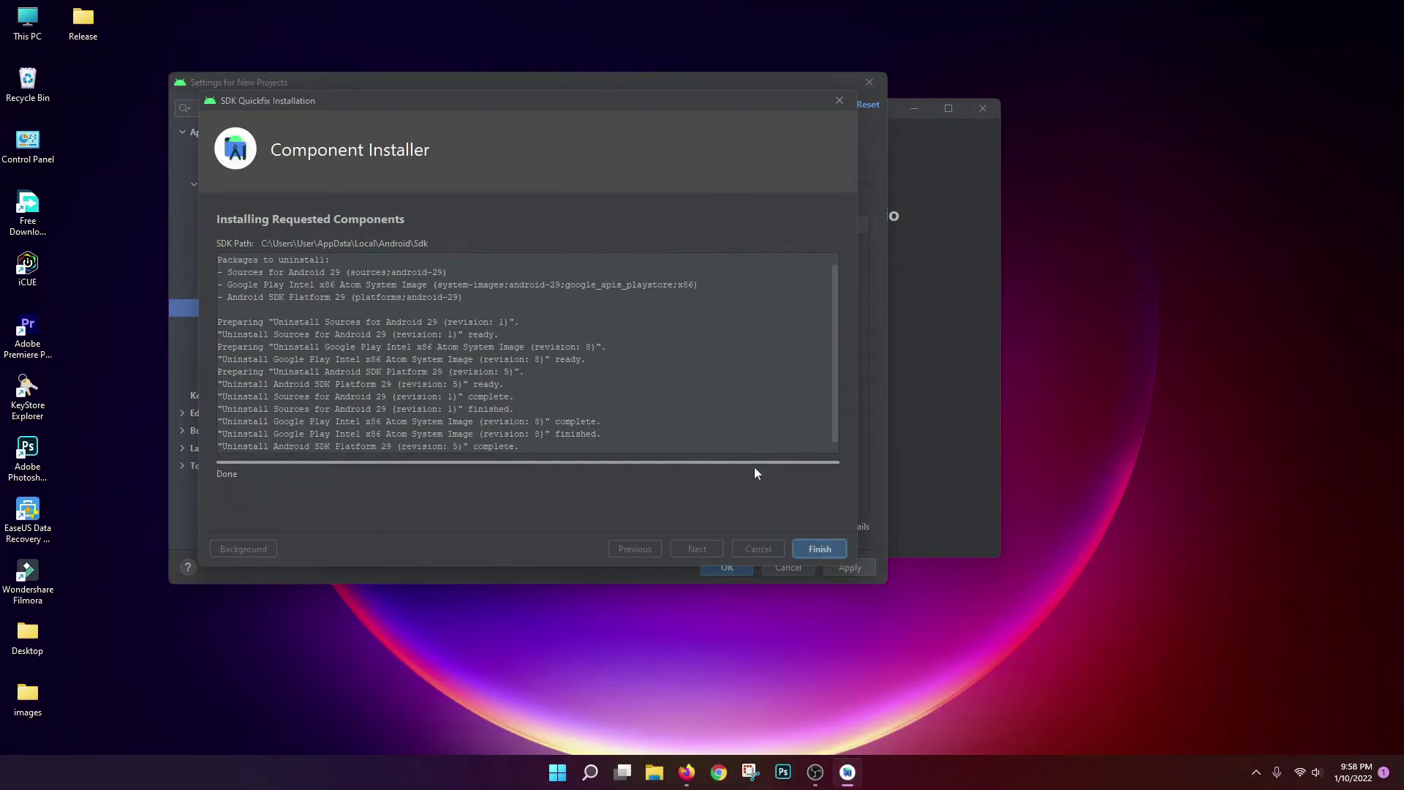
pyautogui.click(819, 549)
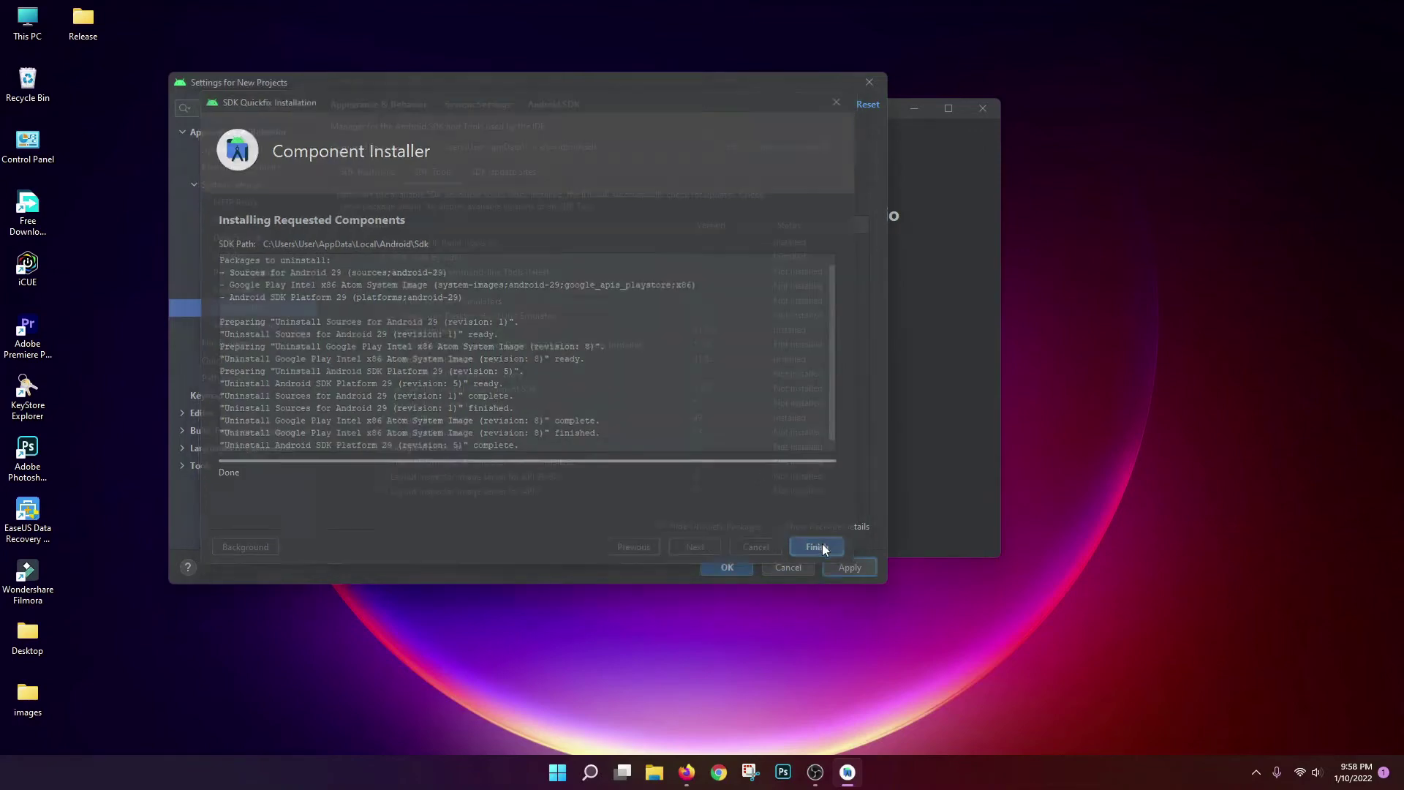
pyautogui.click(724, 567)
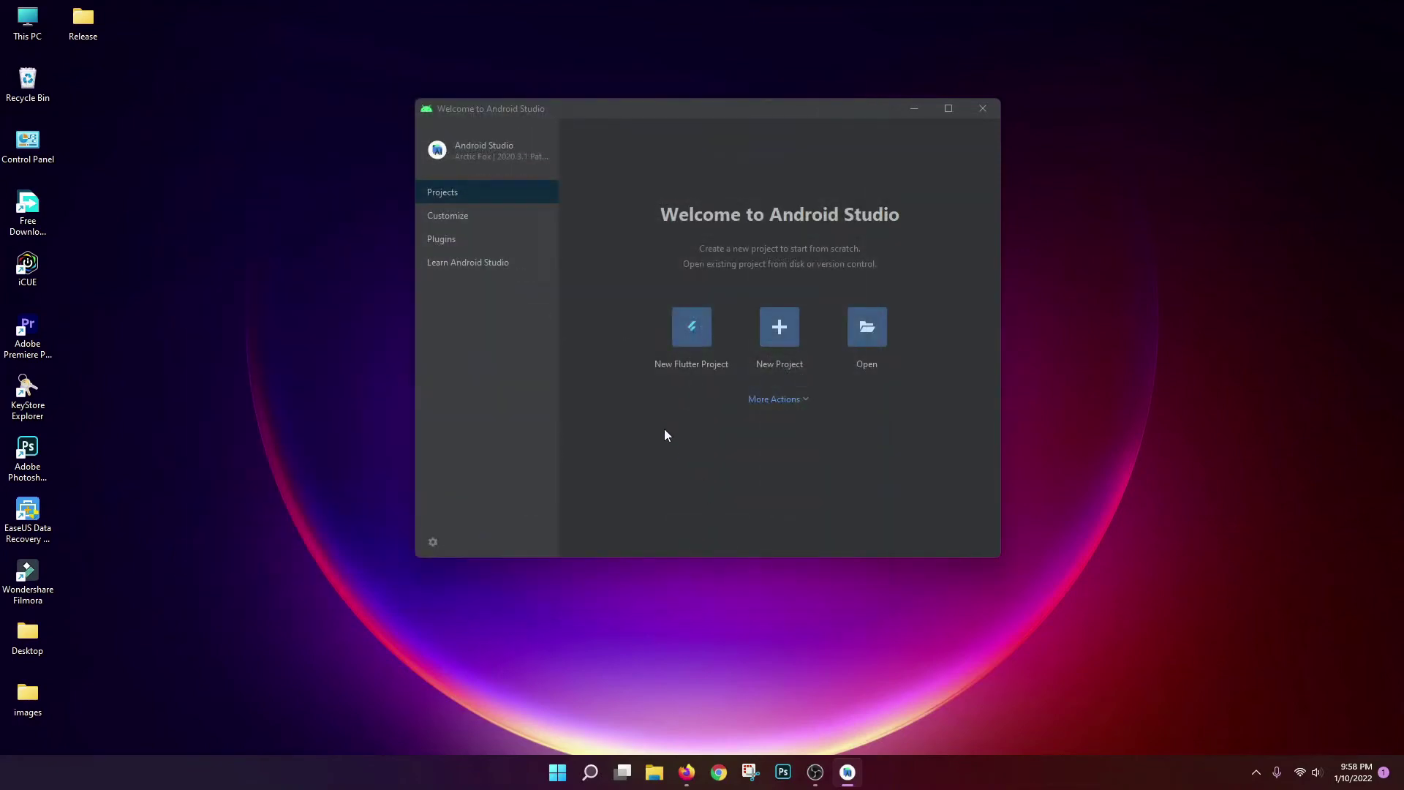
# Create a Pixel 4 virtual device with the R system image (API 30, Android 11.0 x86) in portrait orientation, named Pixel 4 API 30
pyautogui.click(807, 406)
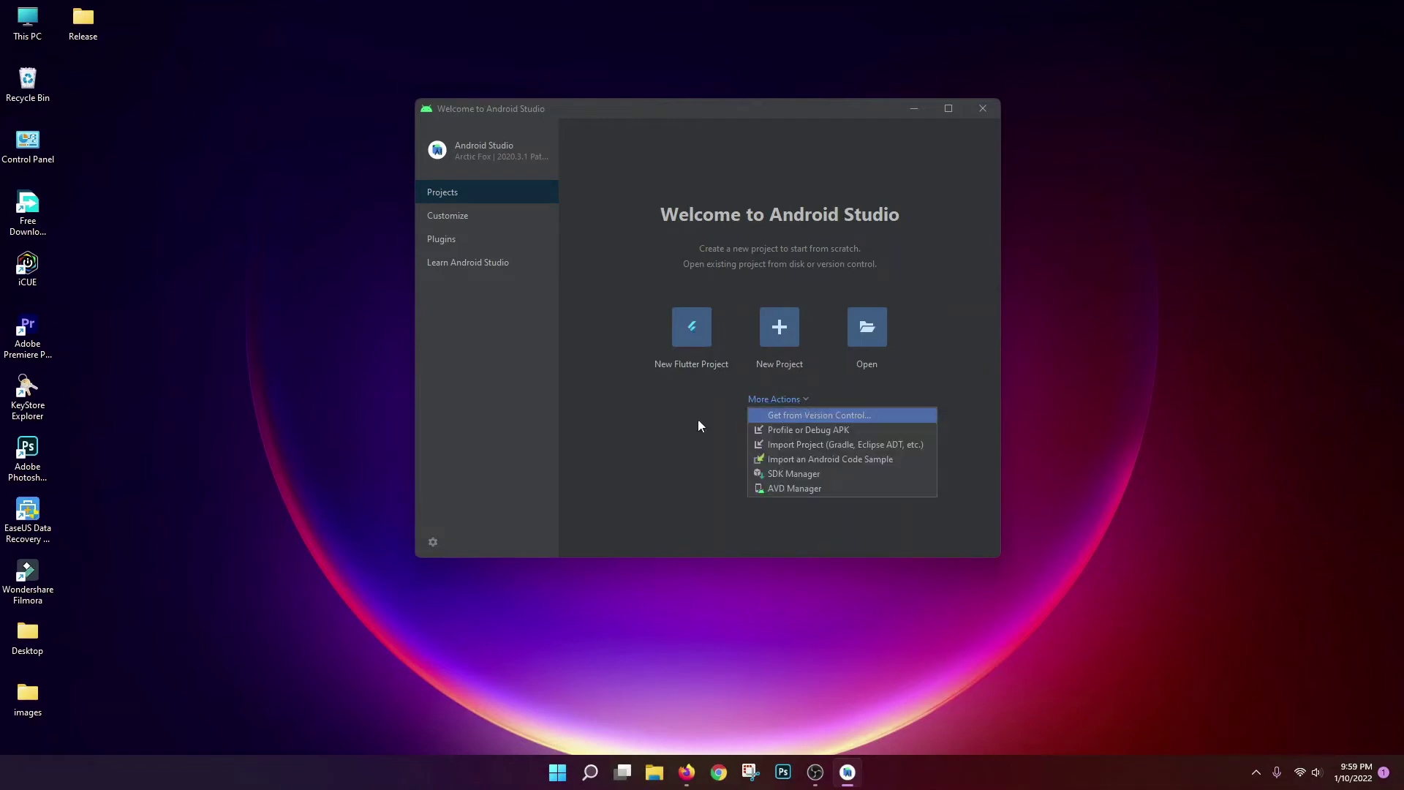
pyautogui.click(796, 402)
pyautogui.click(805, 406)
pyautogui.click(795, 488)
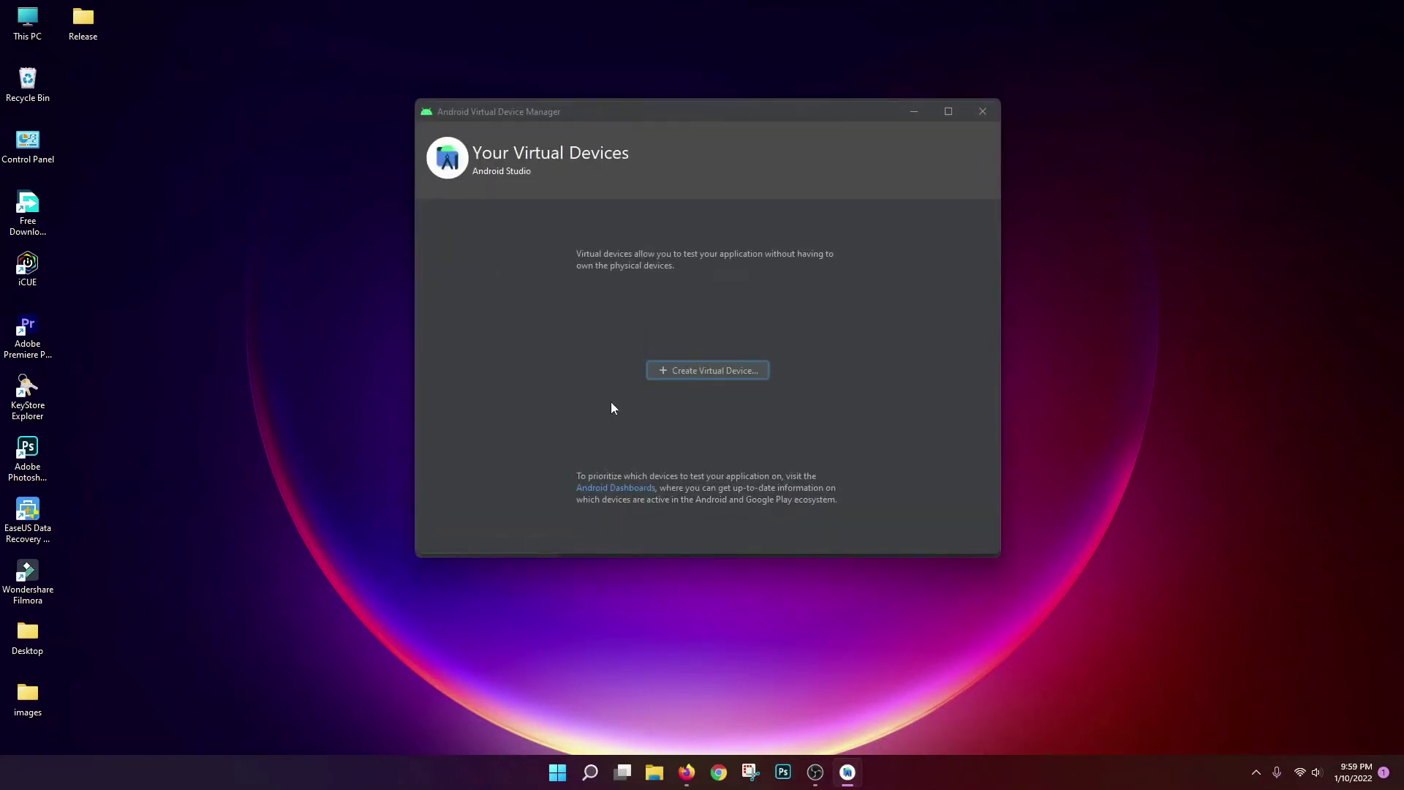
pyautogui.click(699, 371)
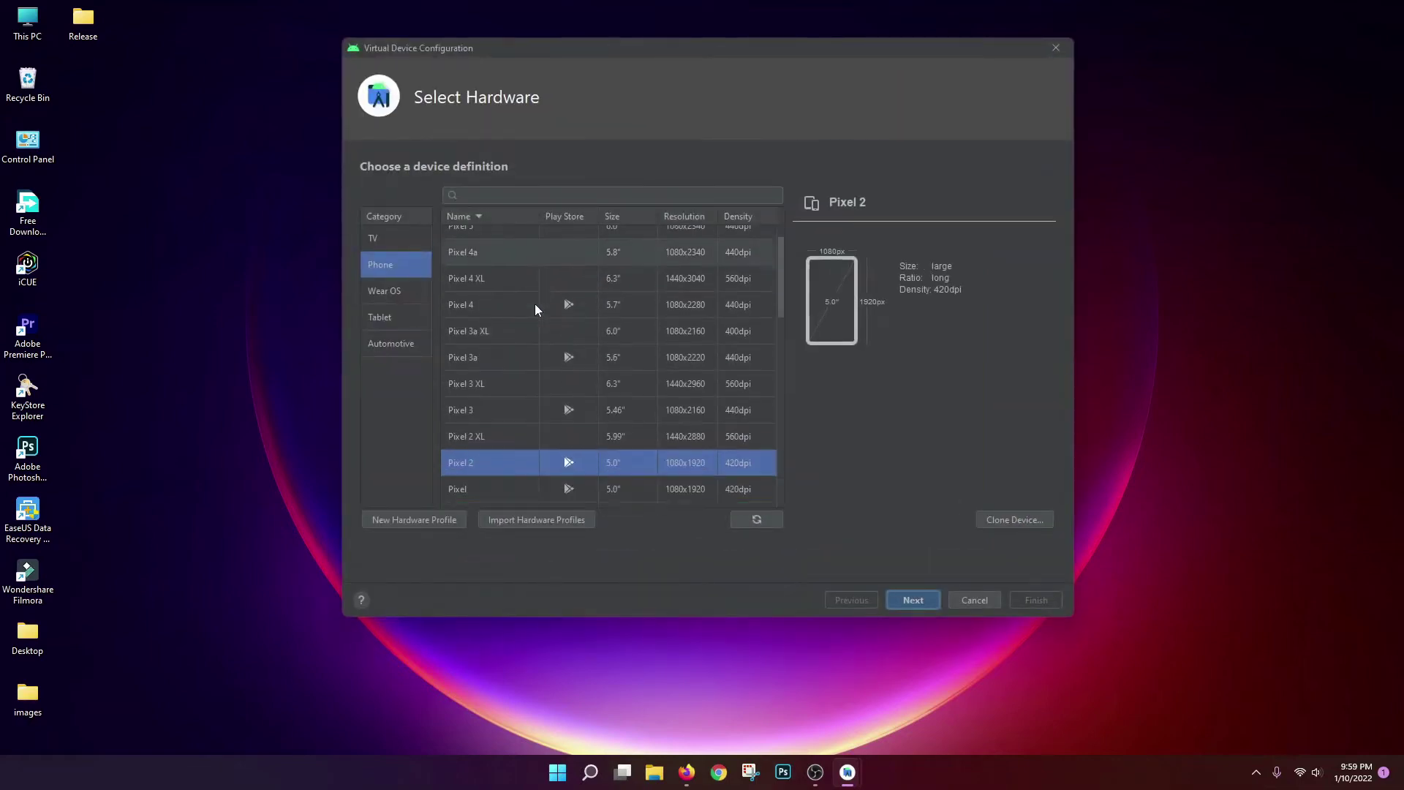
pyautogui.scroll(-2, 524, 389)
pyautogui.scroll(3, 533, 358)
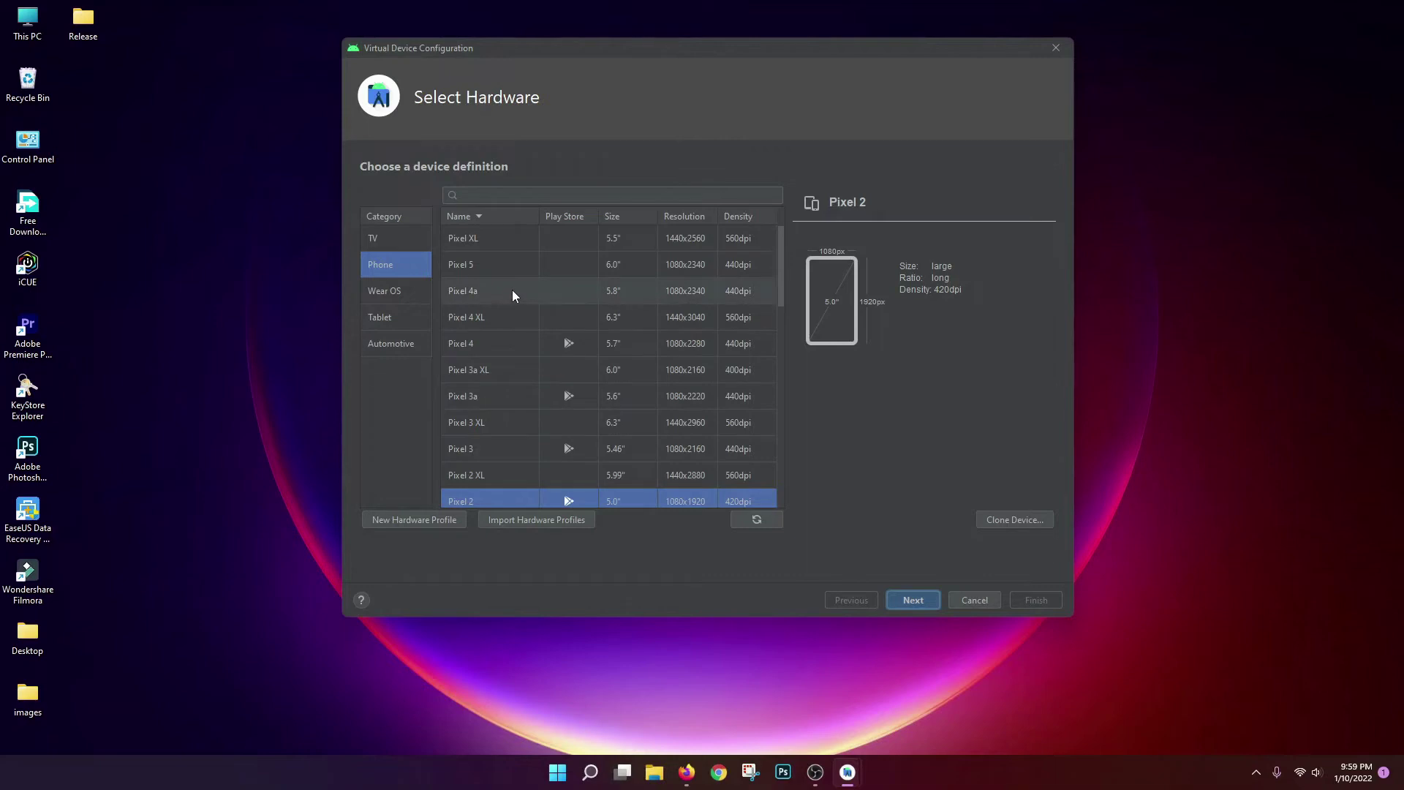
pyautogui.click(498, 343)
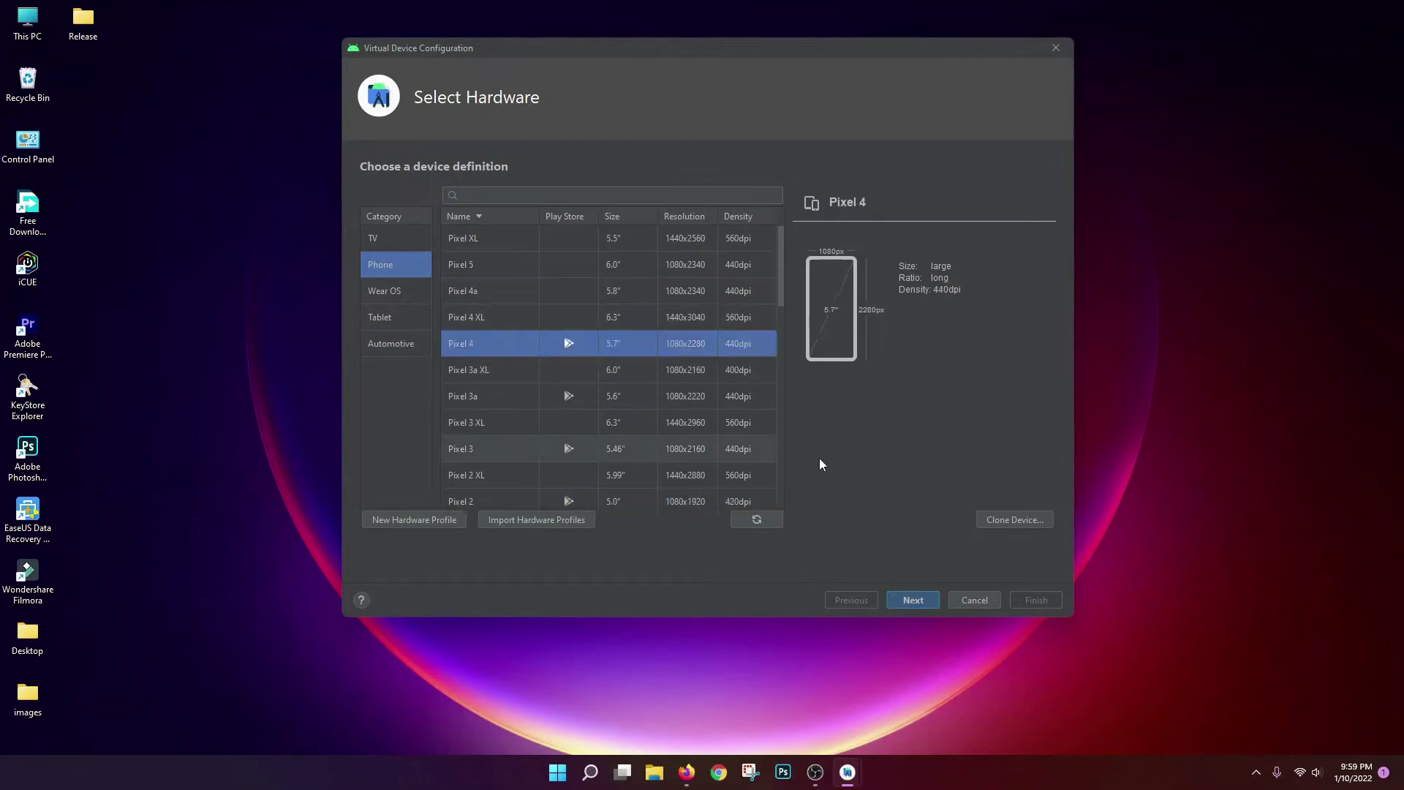
pyautogui.click(912, 600)
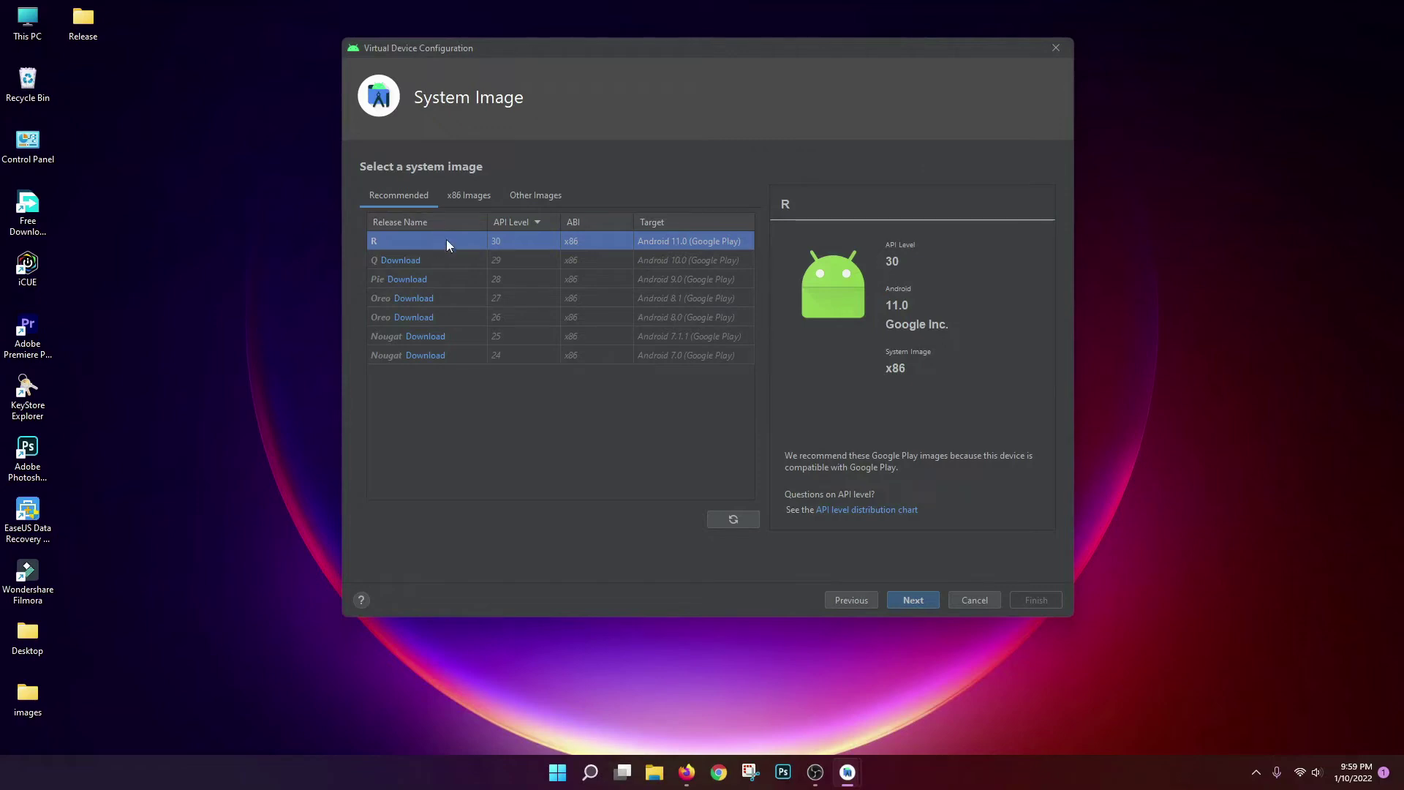
pyautogui.click(911, 599)
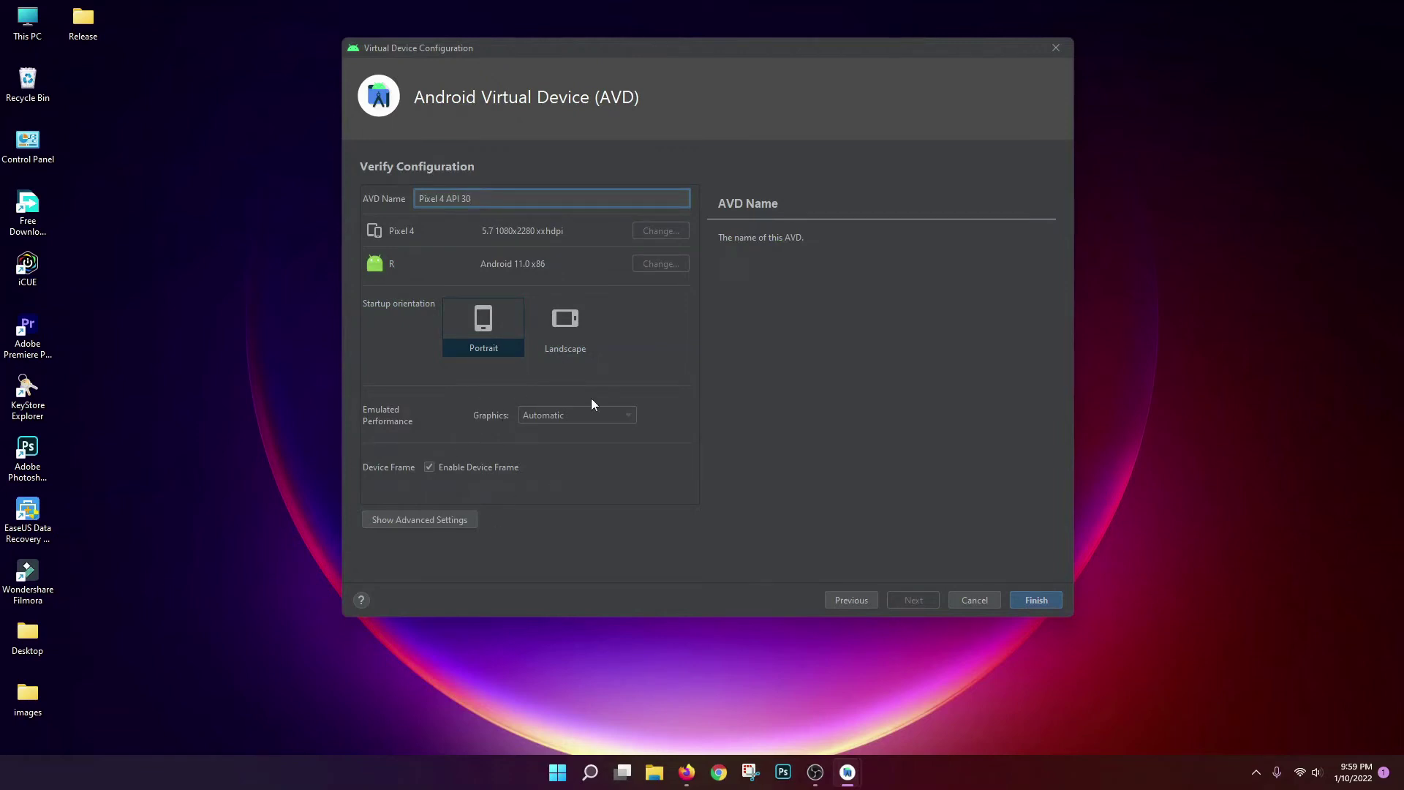
pyautogui.click(1036, 599)
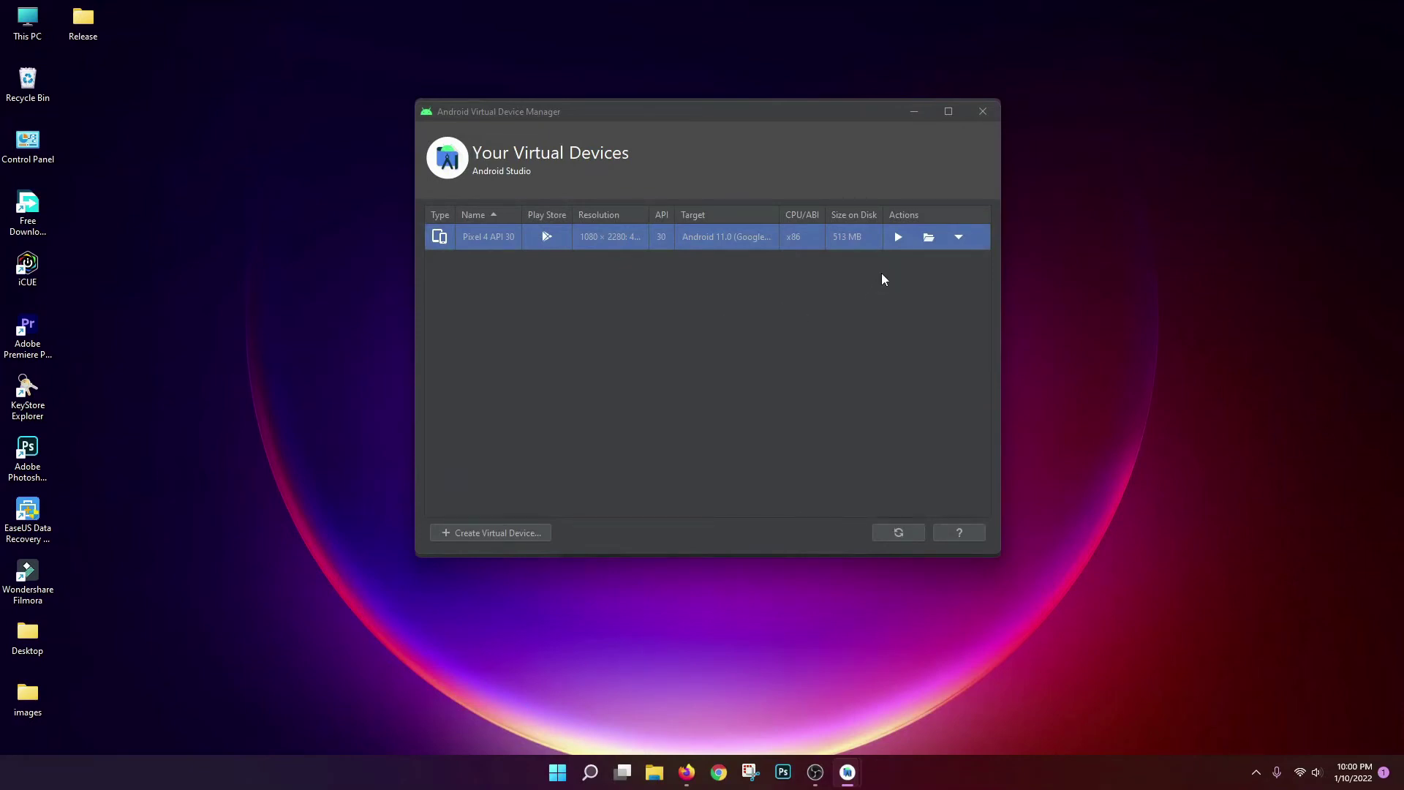
# Launch the Pixel 4 API 30 virtual device, close the device manager and move the emulator clear of the welcome window
pyautogui.click(898, 238)
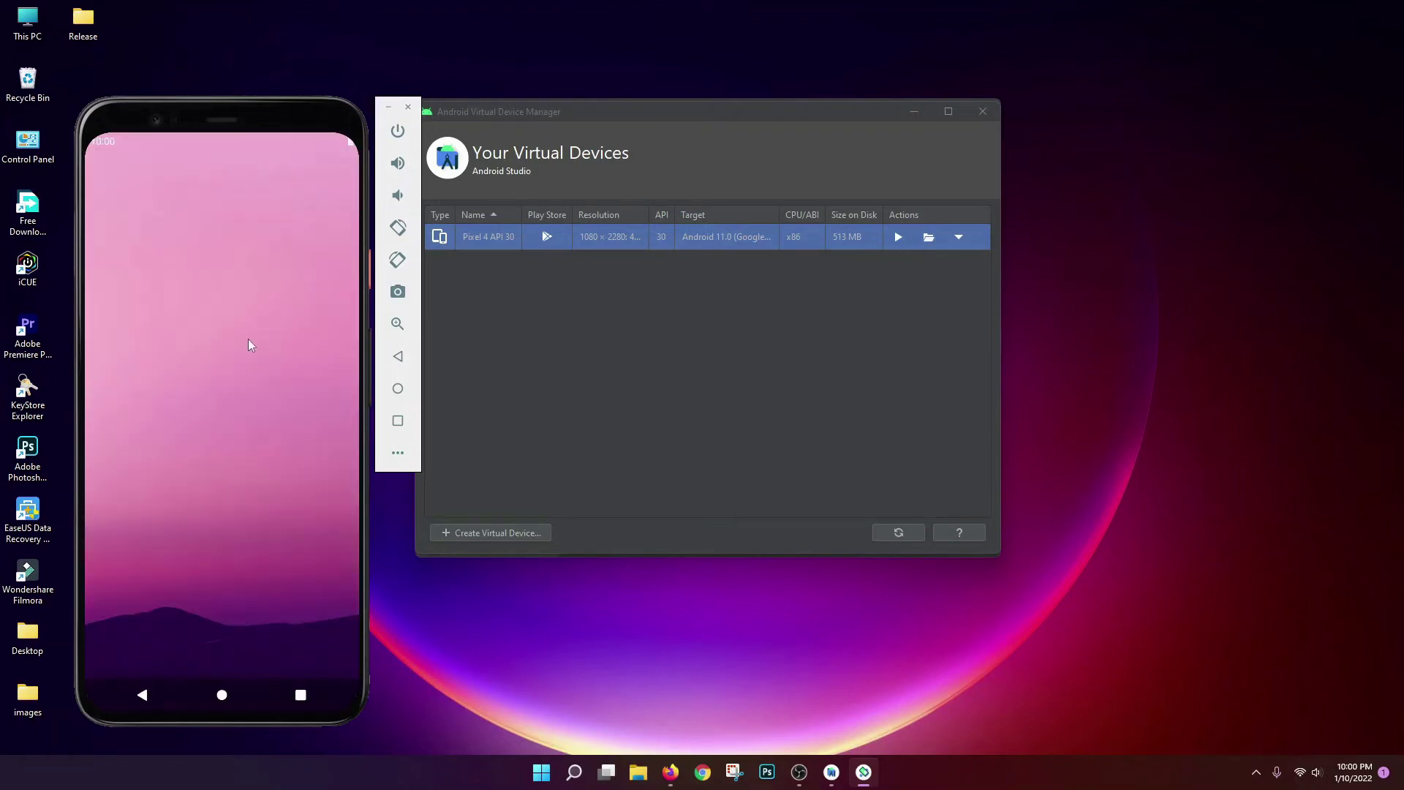
pyautogui.press('Escape')
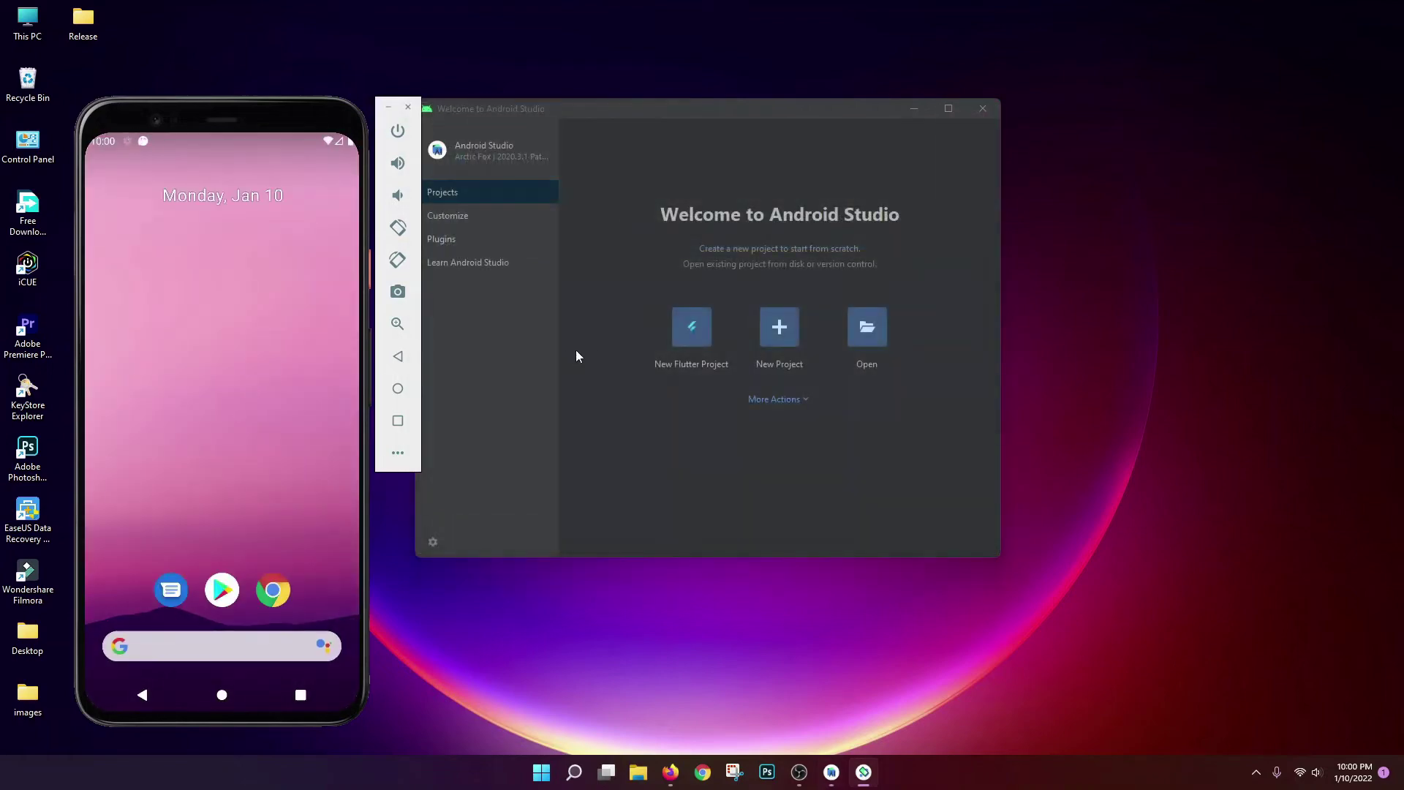
pyautogui.moveTo(203, 125)
pyautogui.mouseDown()
pyautogui.moveTo(200, 105)
pyautogui.moveTo(223, 117)
pyautogui.mouseUp()
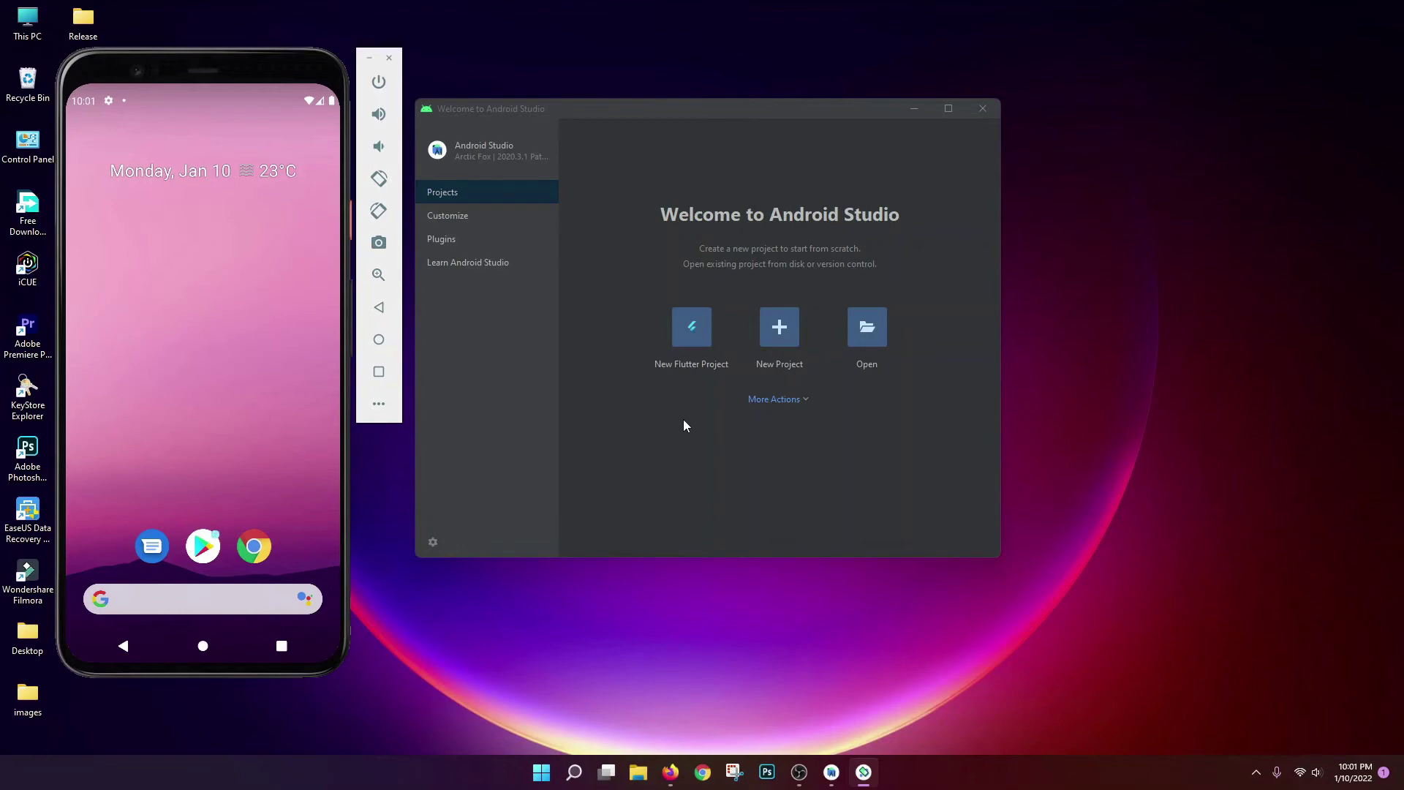
# Create an Empty Activity project named My Application, with Java as the language and API 21: Android 5.0 (Lollipop) as the minimum SDK
pyautogui.click(780, 336)
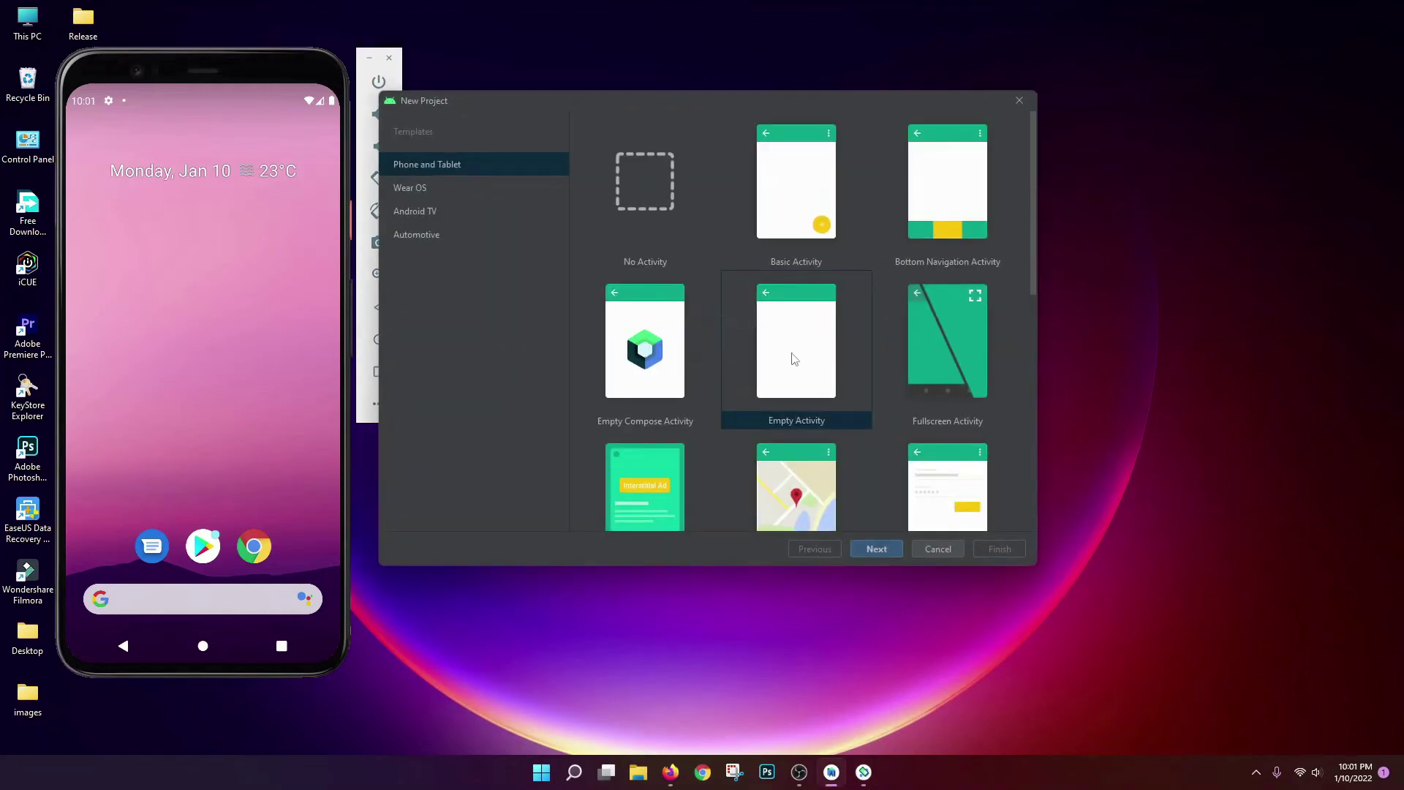
pyautogui.click(795, 358)
pyautogui.click(875, 549)
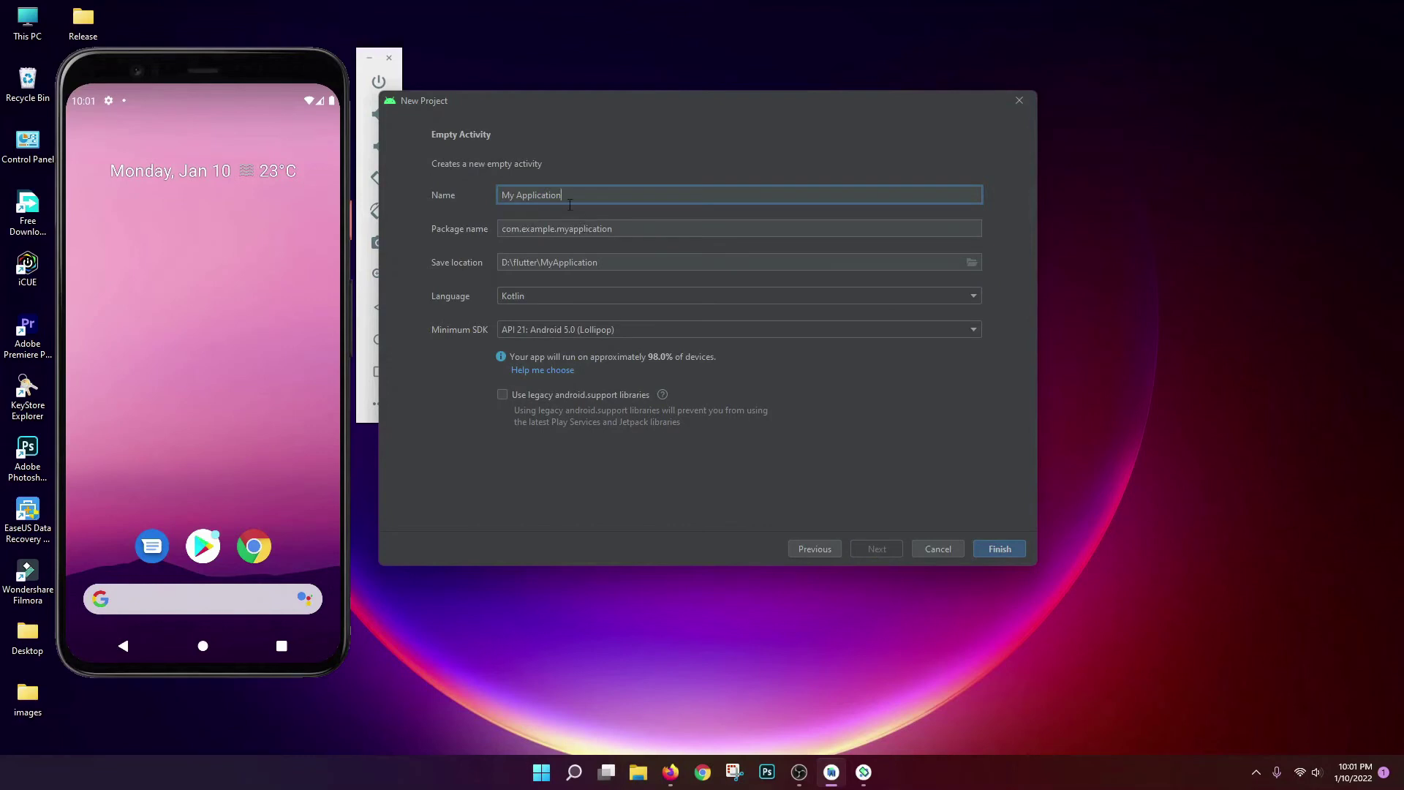
pyautogui.click(538, 297)
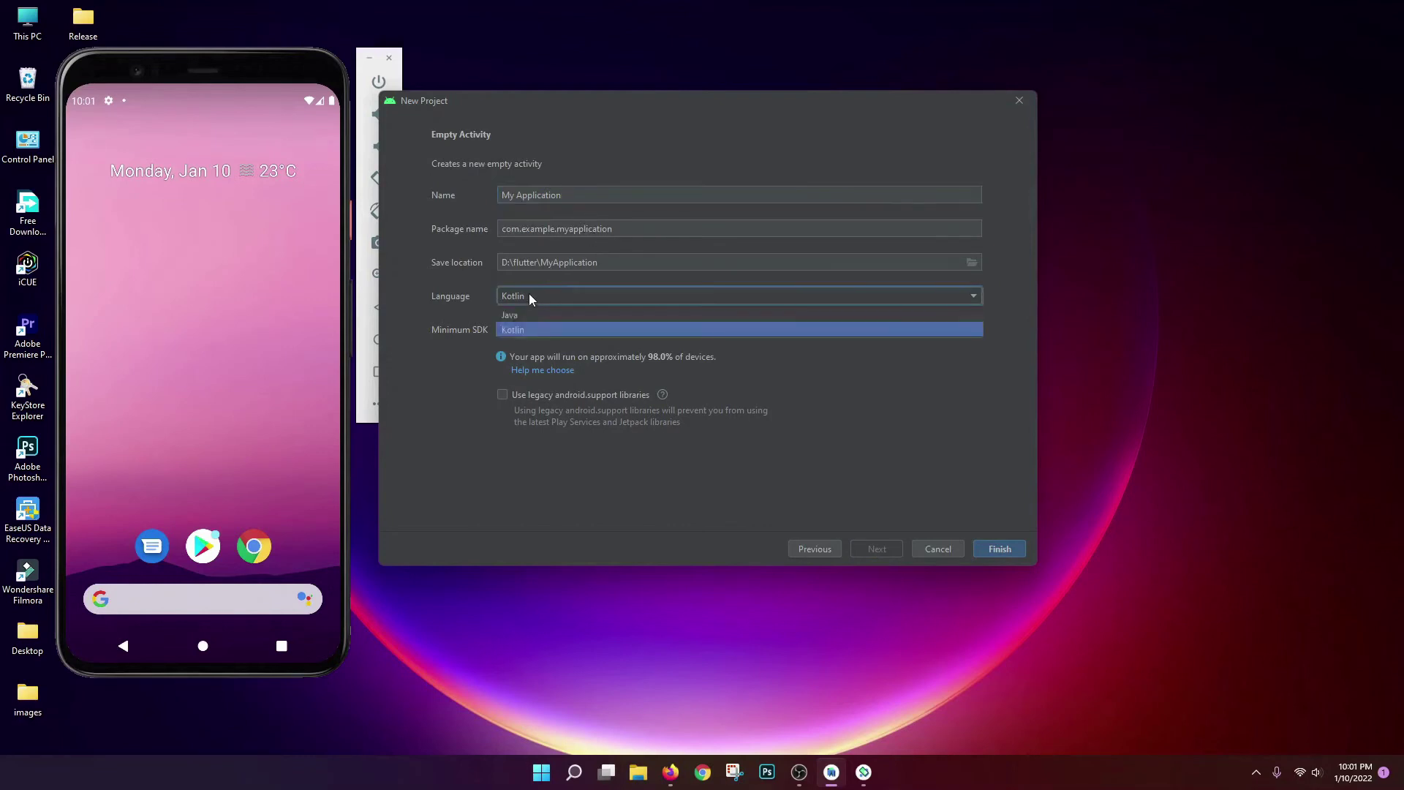
pyautogui.click(541, 313)
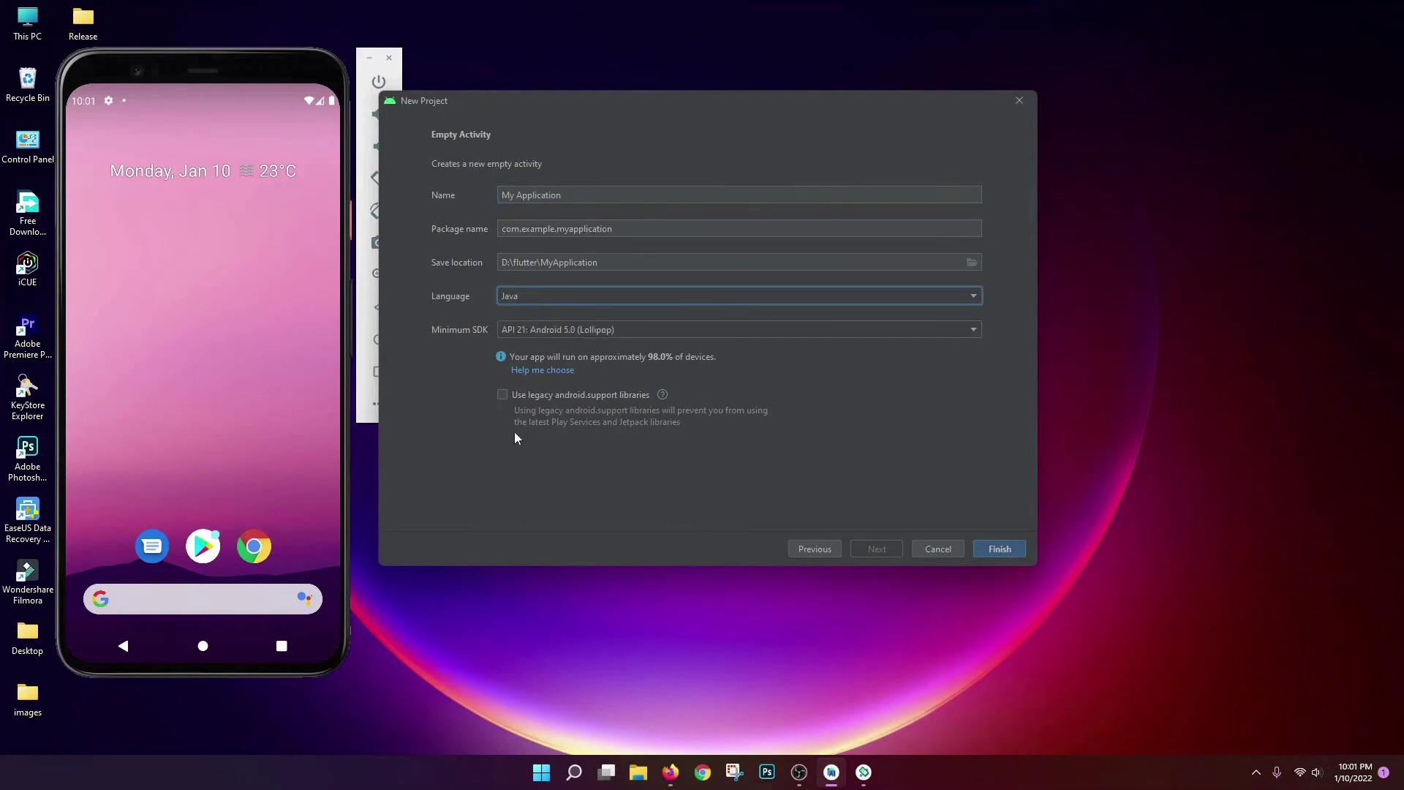
pyautogui.click(554, 329)
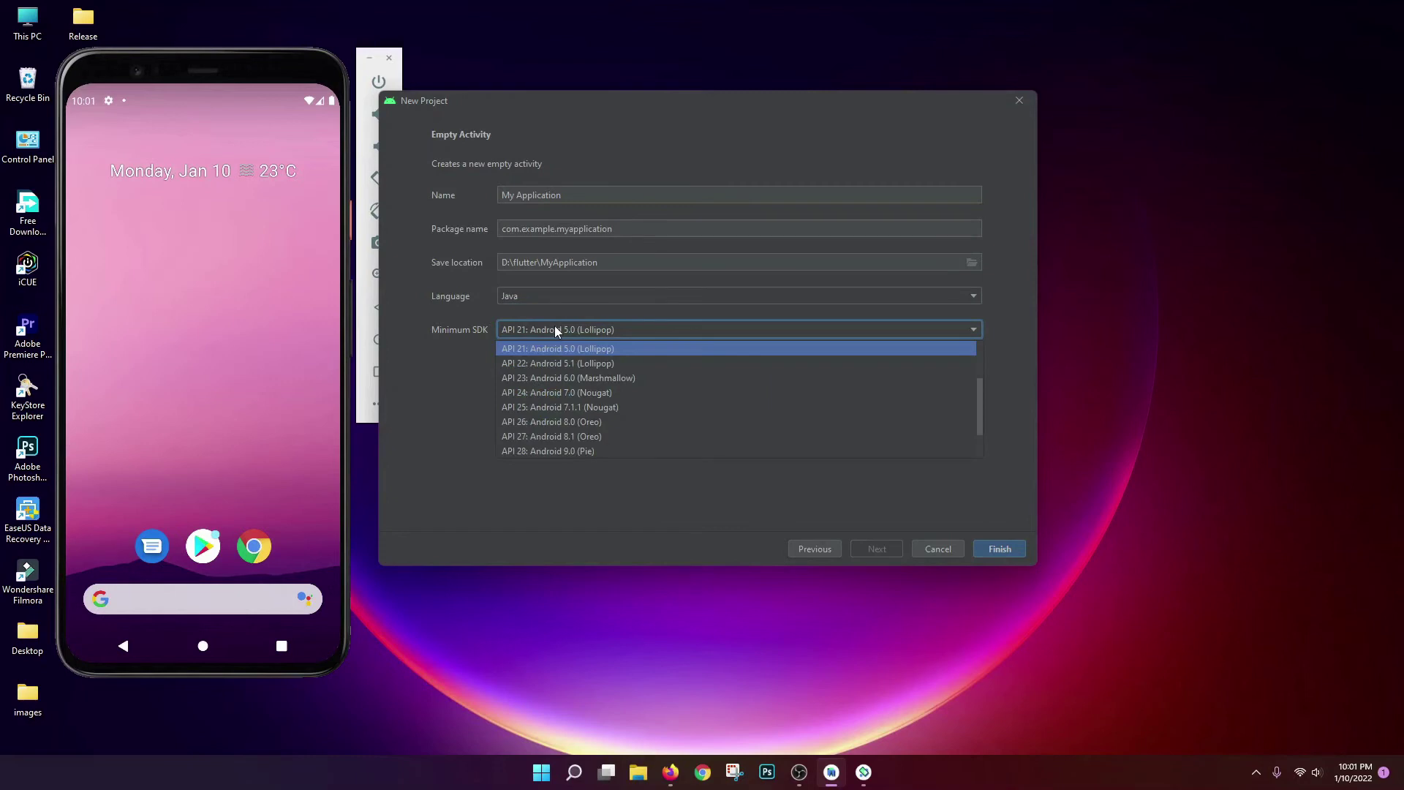
pyautogui.click(596, 353)
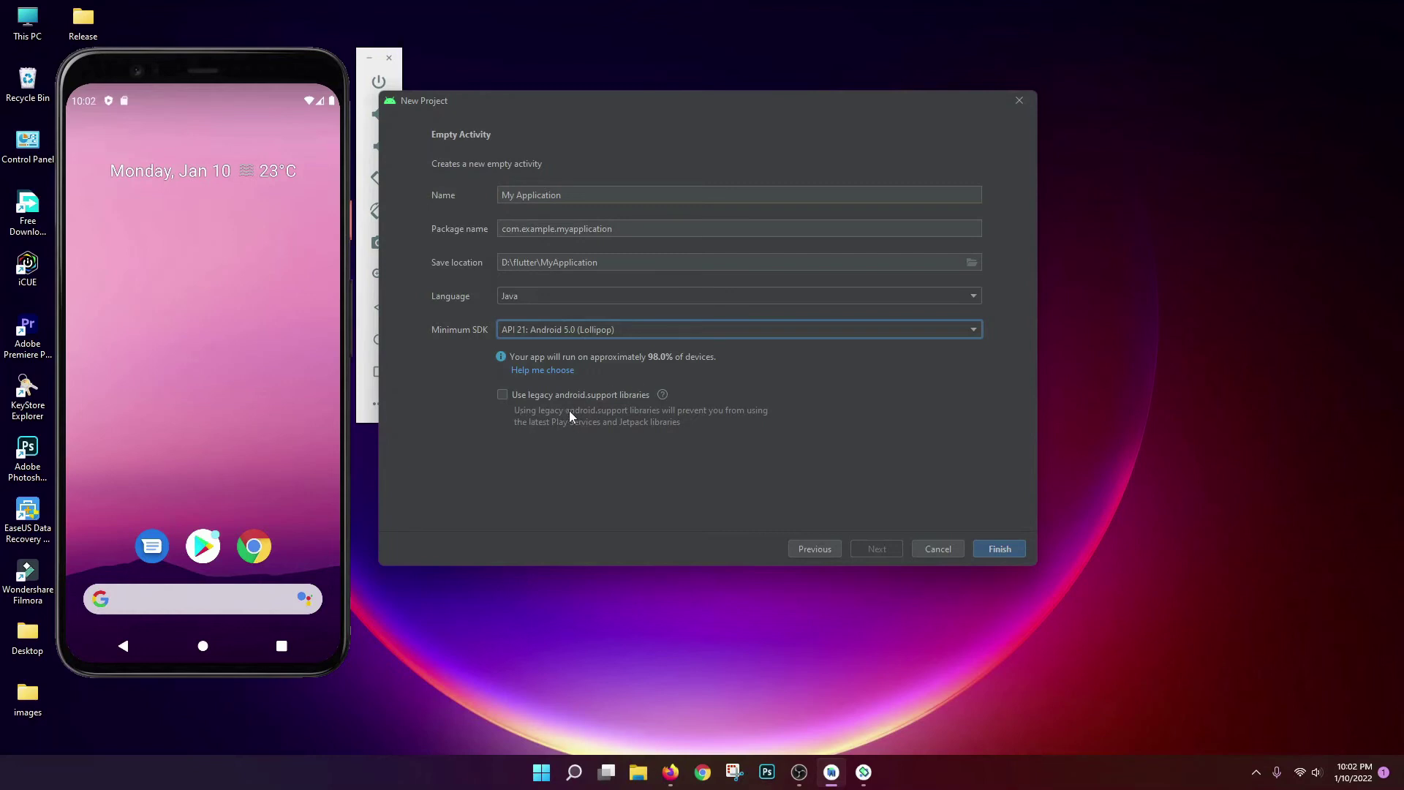
pyautogui.click(994, 549)
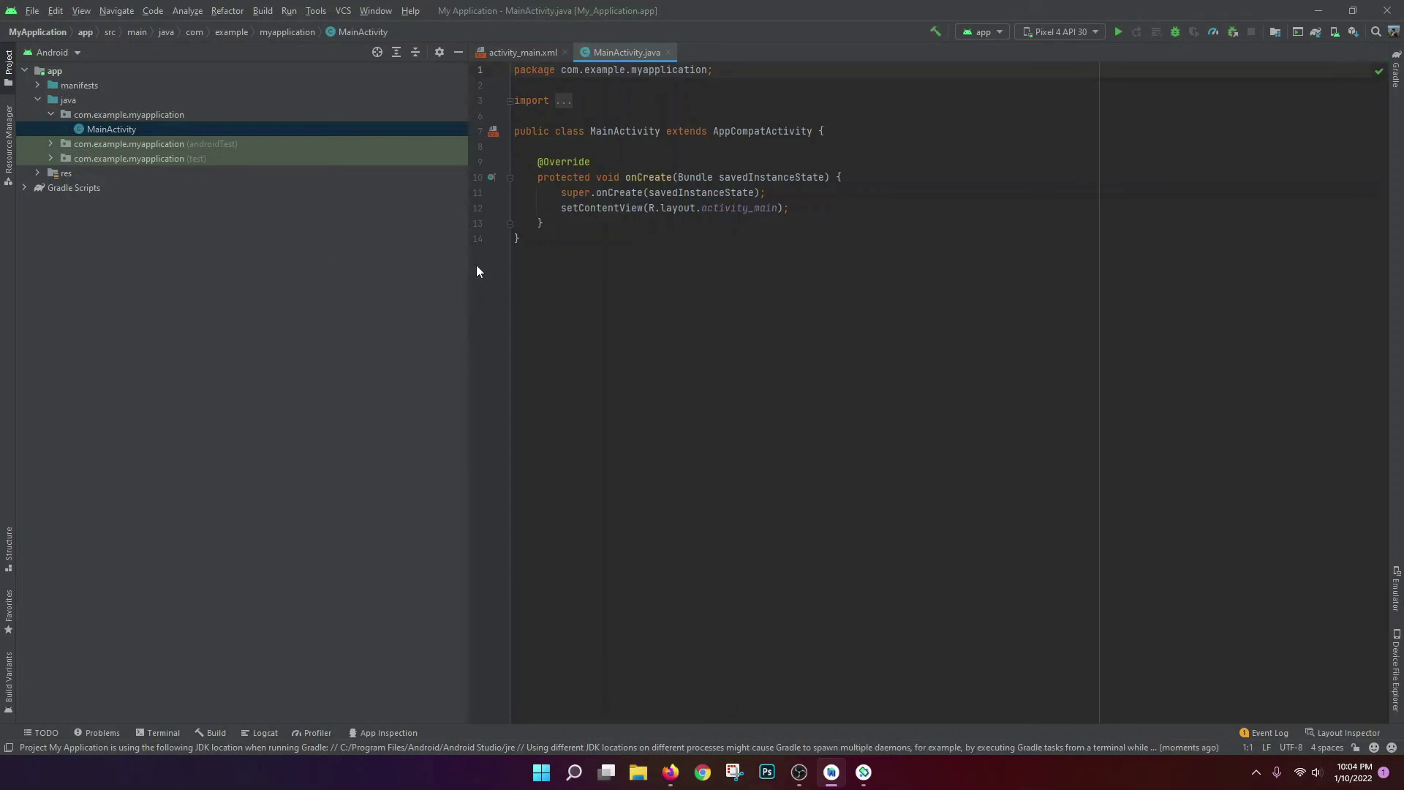
# Narrow the project pane and run the app on the Pixel 4 API 30 emulator
pyautogui.moveTo(470, 273); pyautogui.dragTo(367, 289)
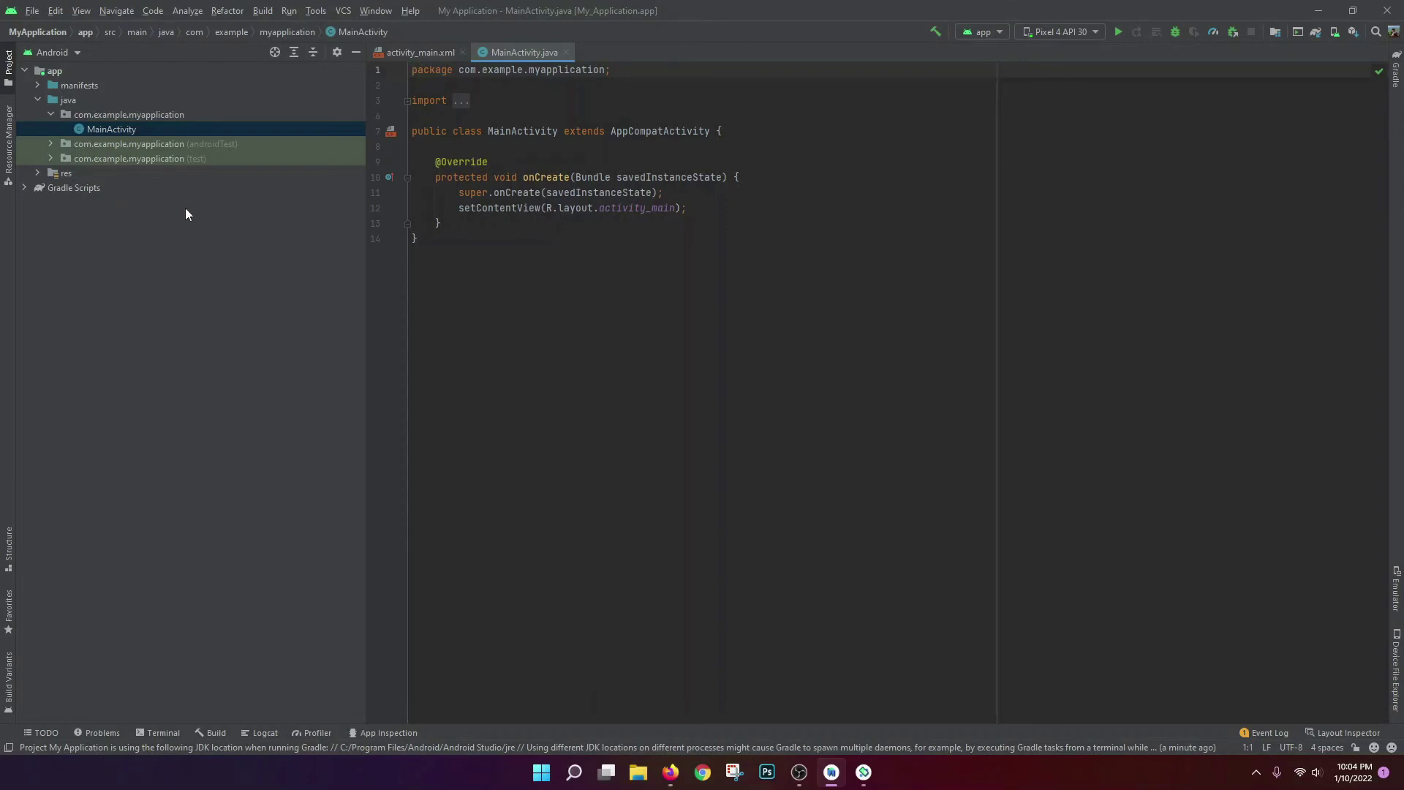
pyautogui.click(1115, 32)
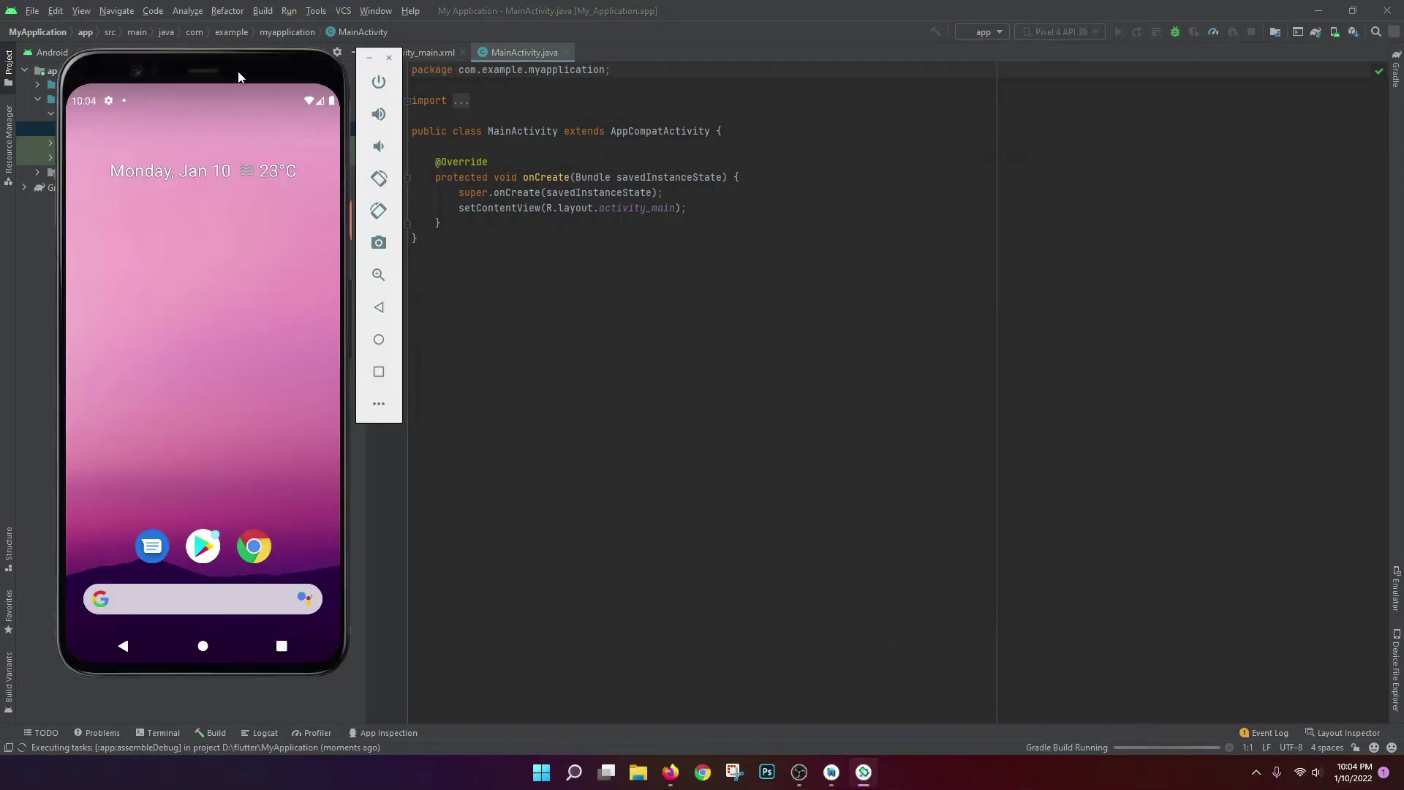
pyautogui.moveTo(222, 67); pyautogui.dragTo(223, 65)
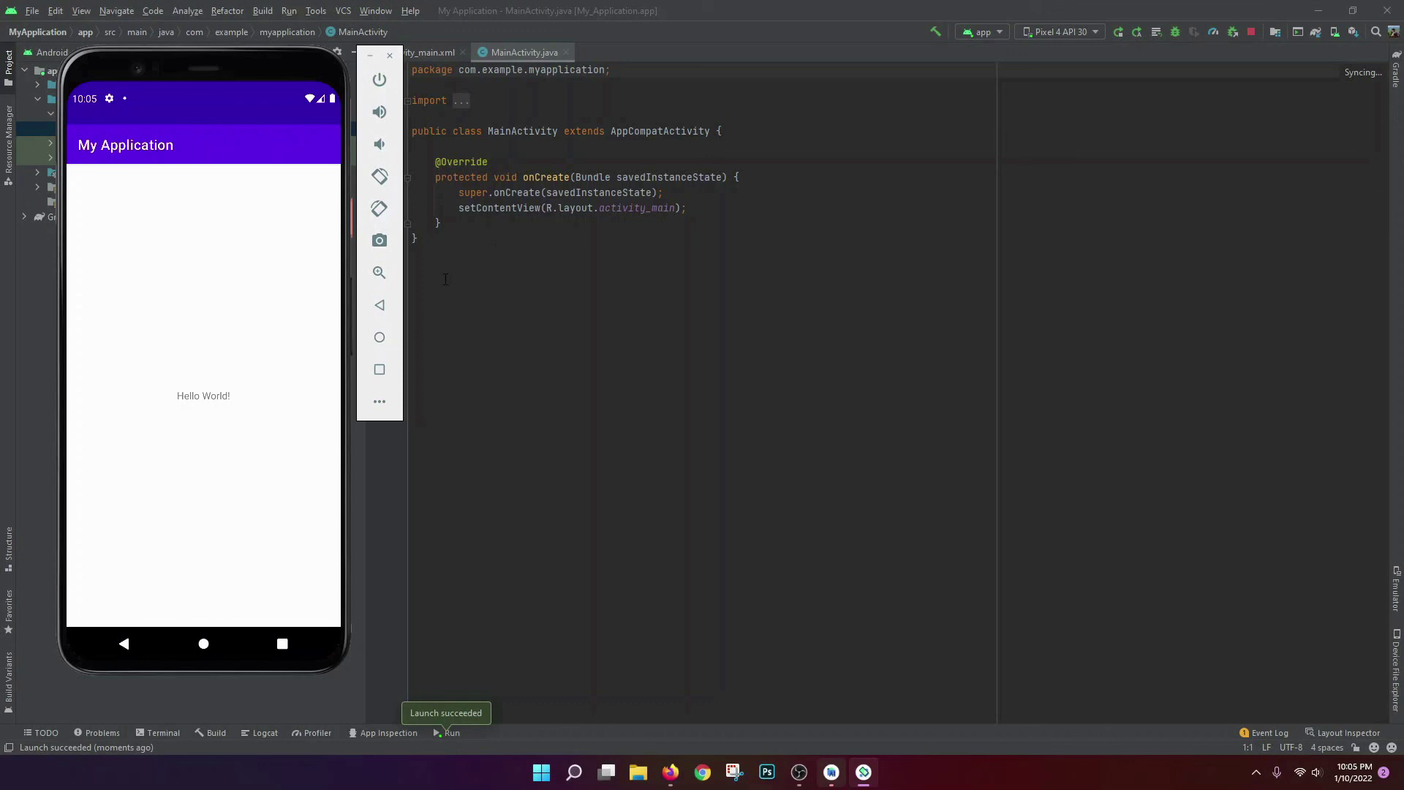
# Search Windows for the Windows features settings, check the Hyper-V feature and its subcomponents, and confirm the dialog
pyautogui.click(541, 772)
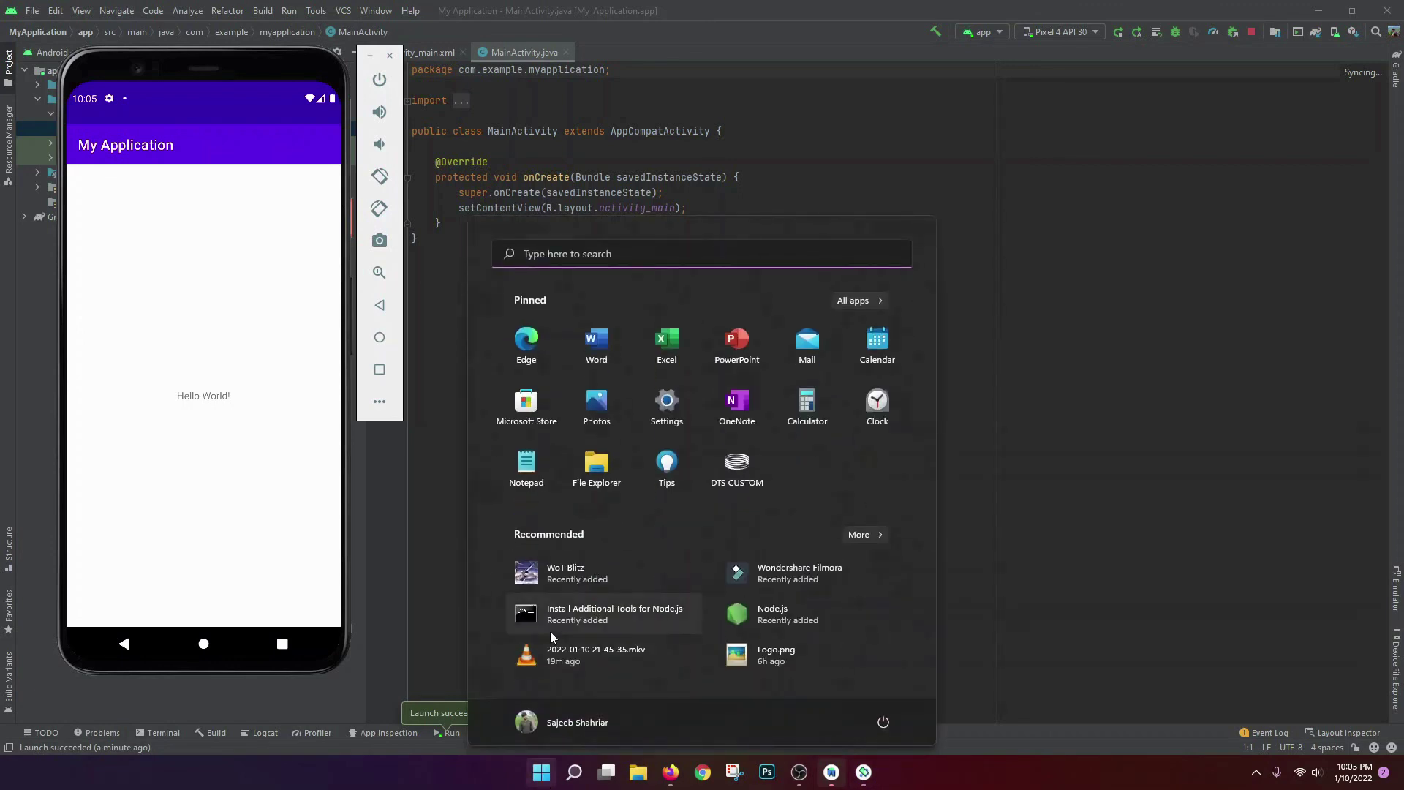
pyautogui.write('featuy')
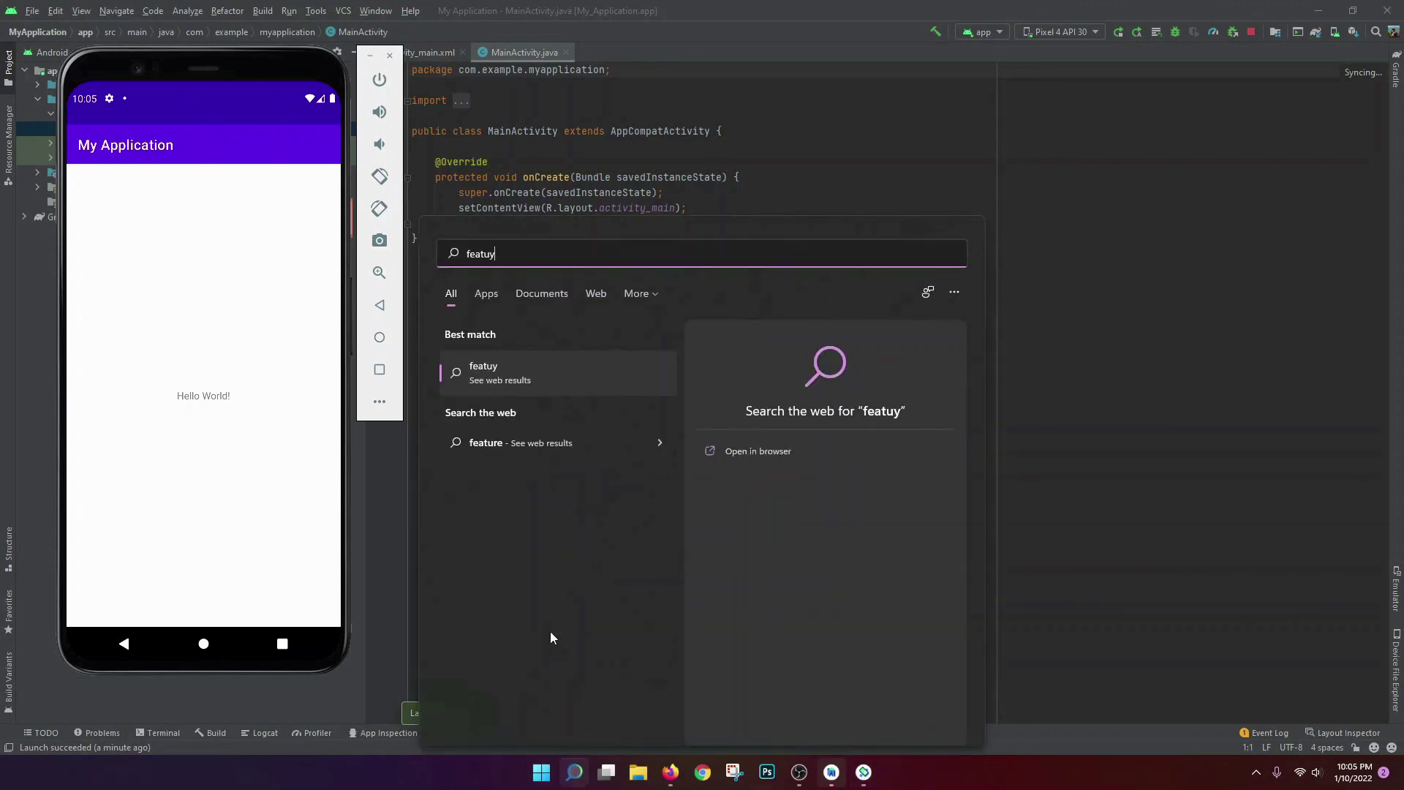
pyautogui.press('BackSpace')
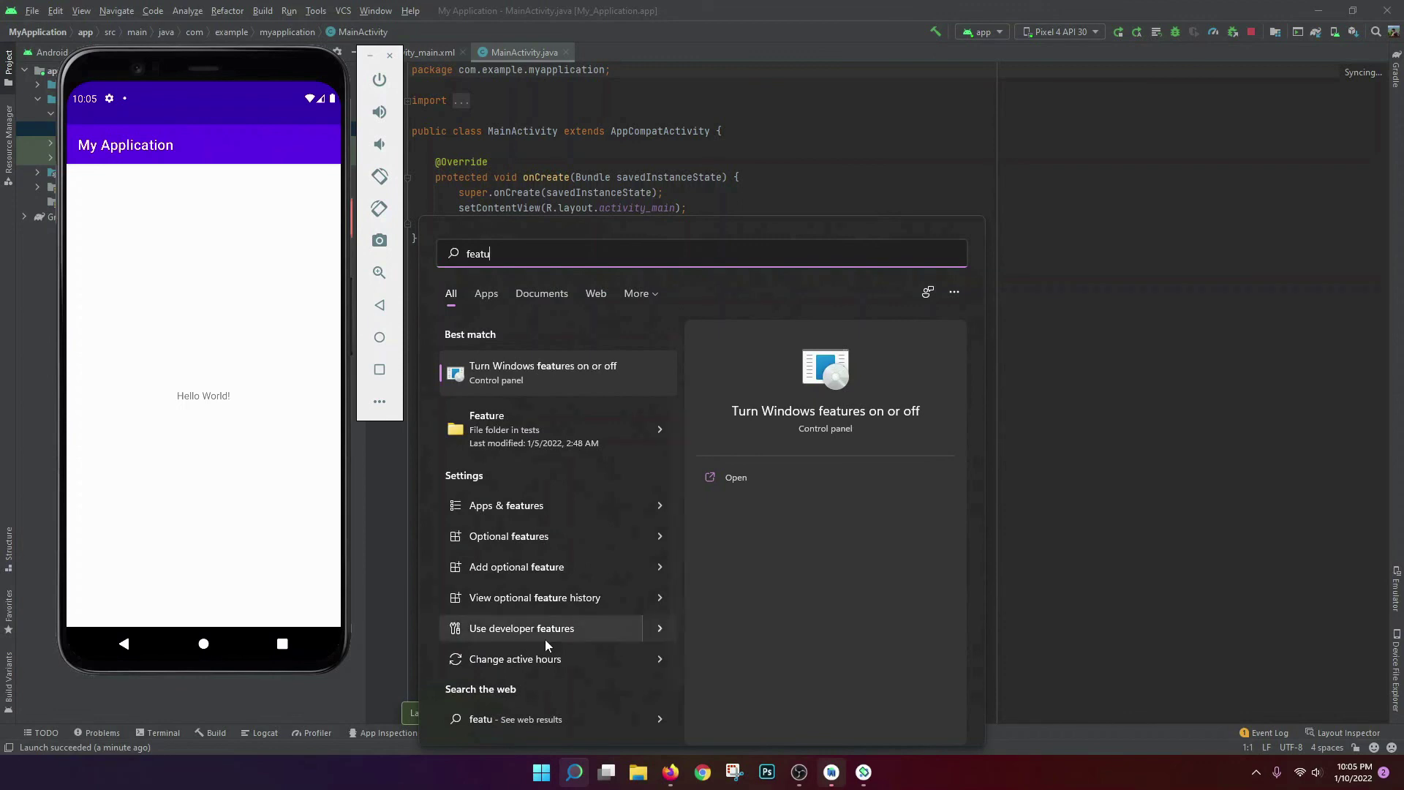
pyautogui.click(527, 381)
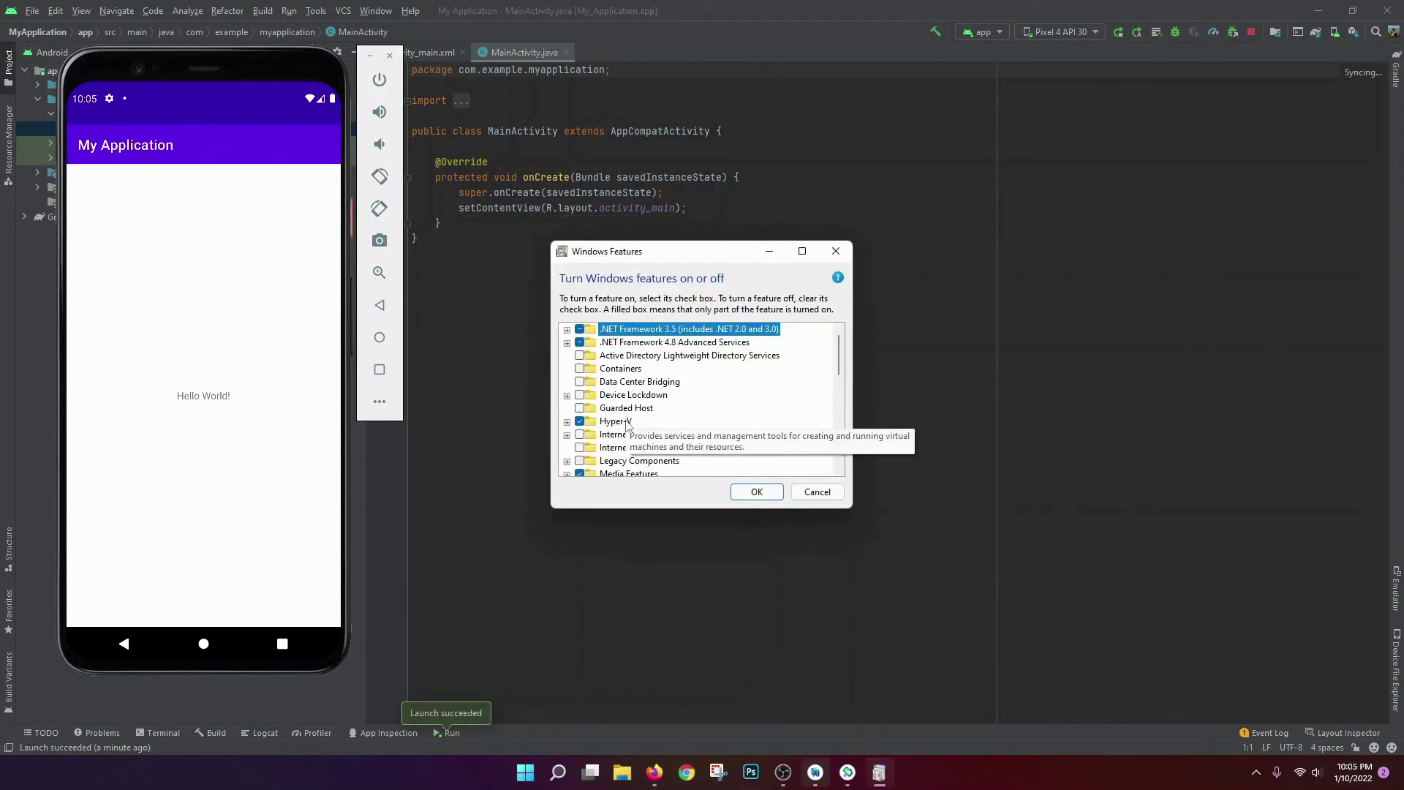
pyautogui.click(612, 424)
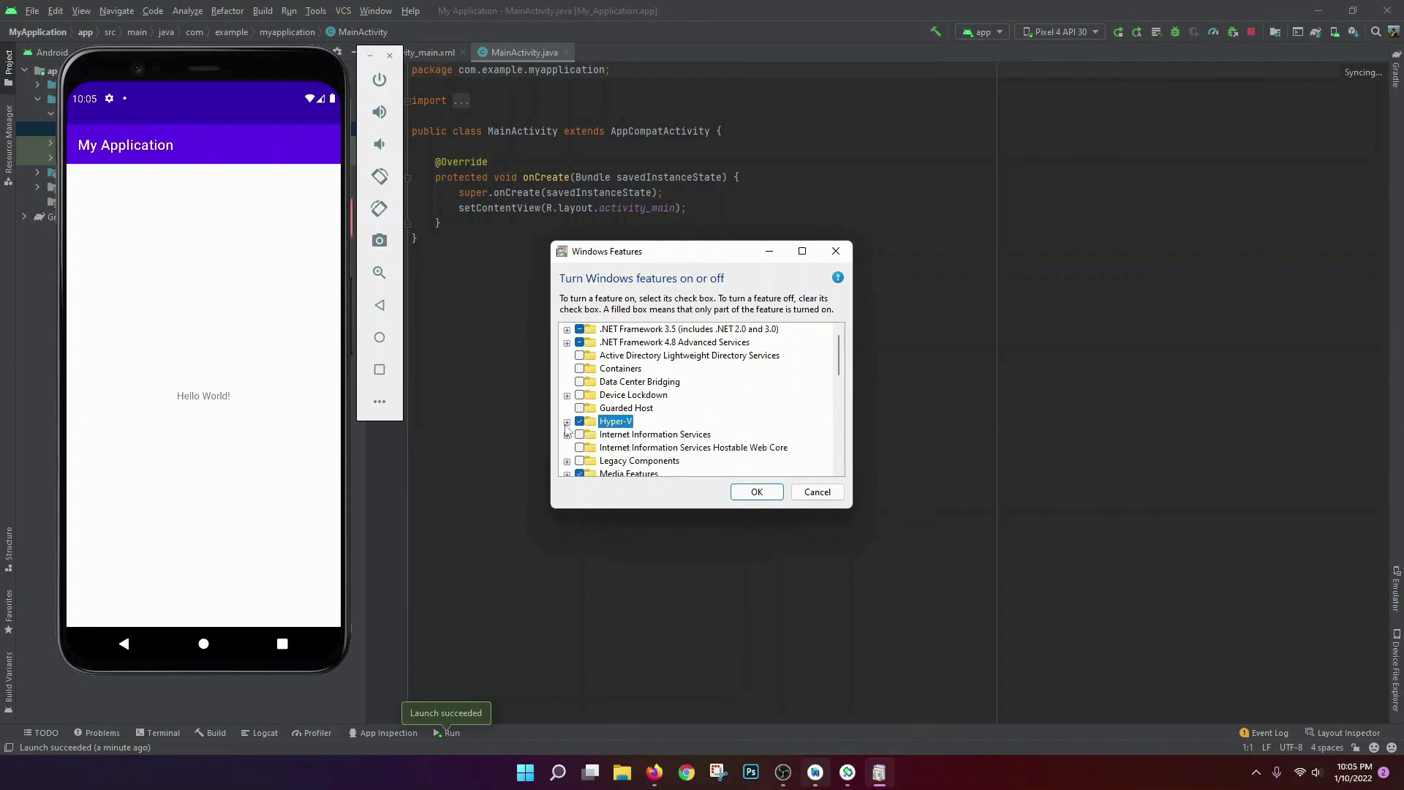
pyautogui.doubleClick(629, 424)
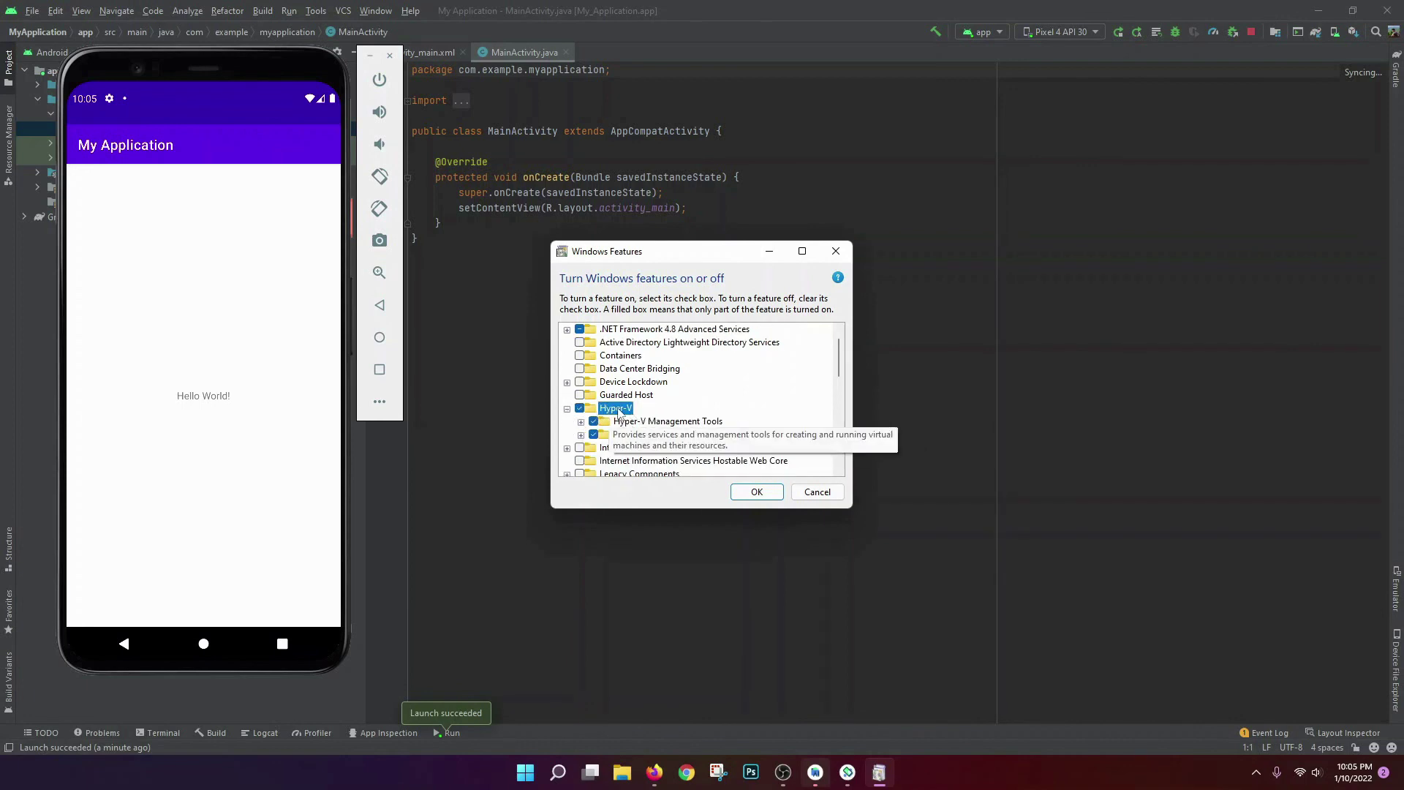
pyautogui.click(754, 492)
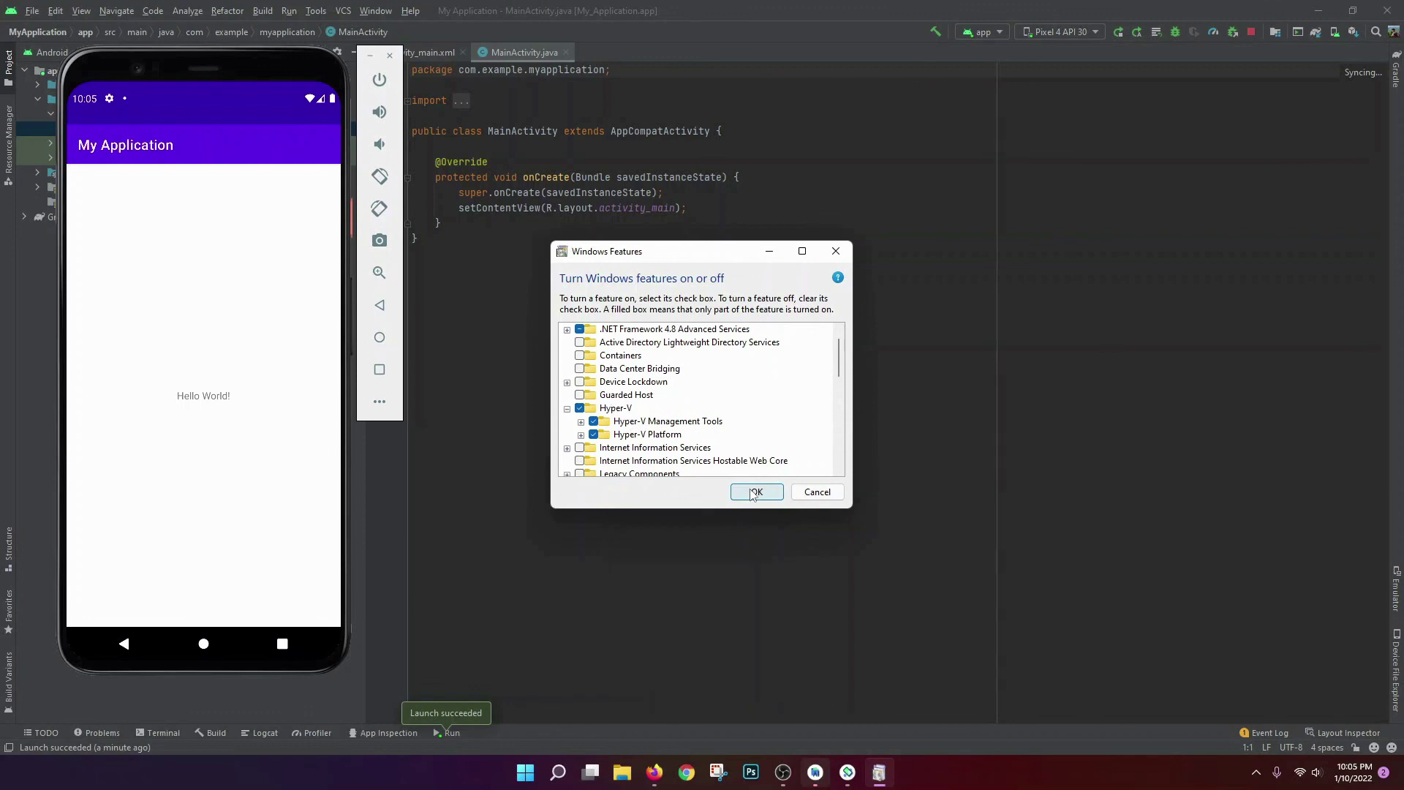